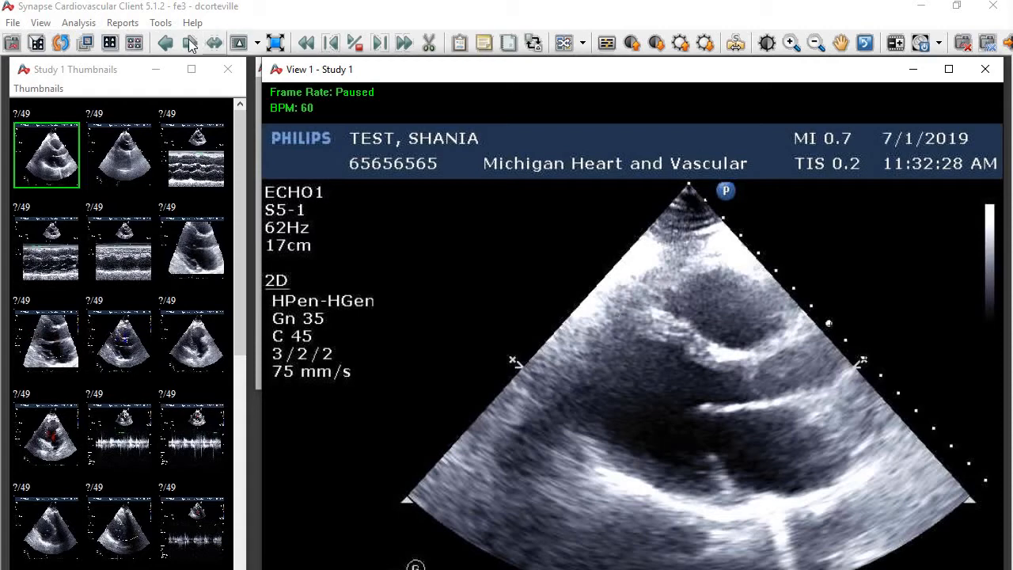
# - Browse to the next clip and back, pause the parasternal long-axis loop and step its frames to end-diastole
pyautogui.click(190, 44)
pyautogui.click(165, 44)
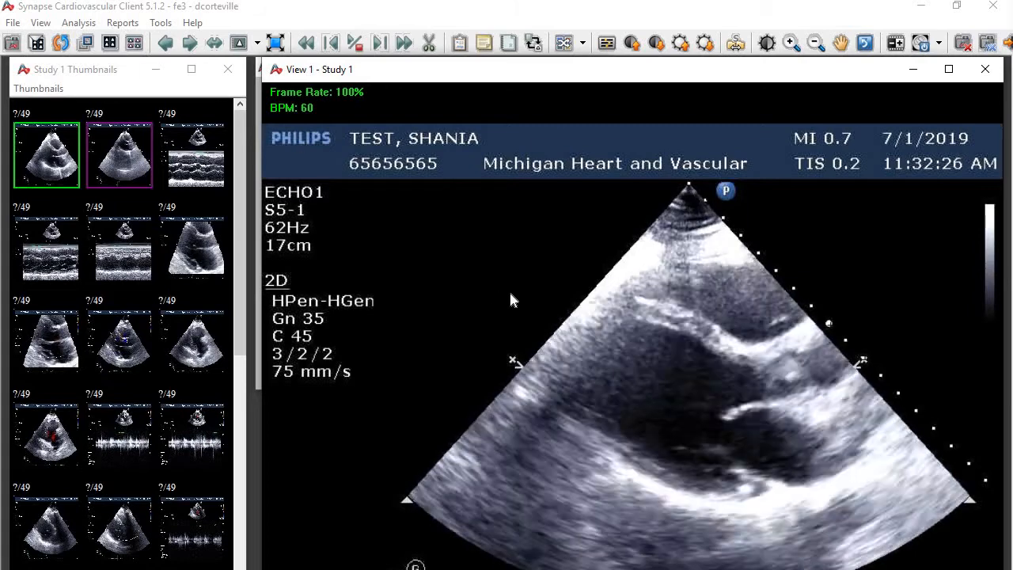
pyautogui.press('space')
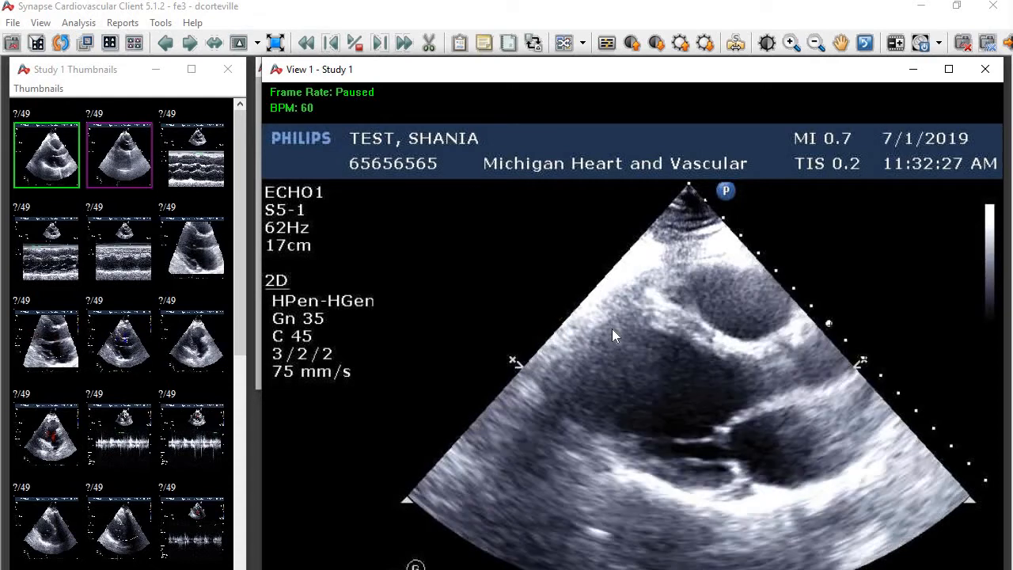
pyautogui.scroll(-10, 612, 329)
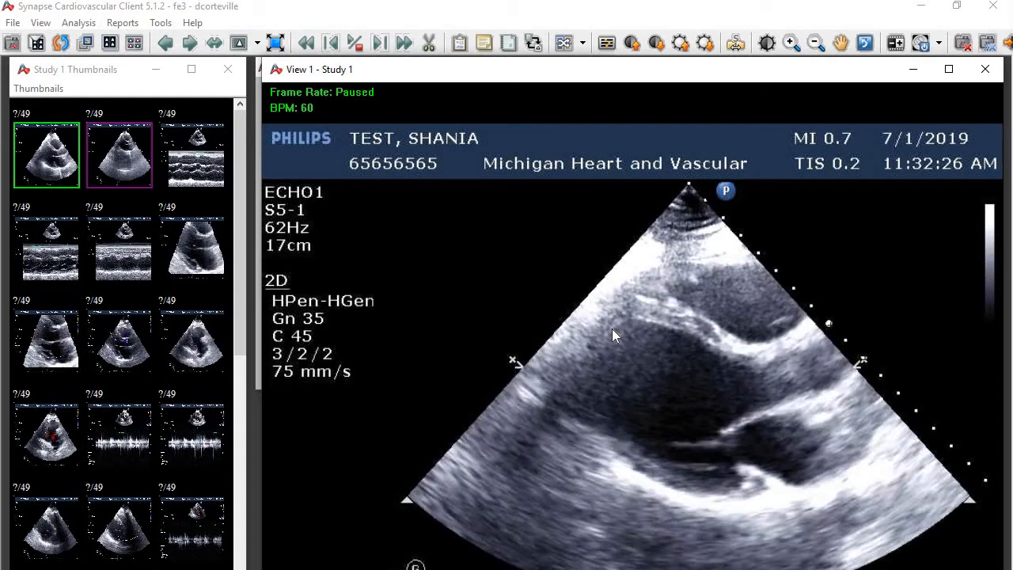
# - Measure the interventricular septum's thickness on the end-diastolic frame with the basic 2D Length measurement, choosing to repeat the measurement
pyautogui.rightClick(588, 267)
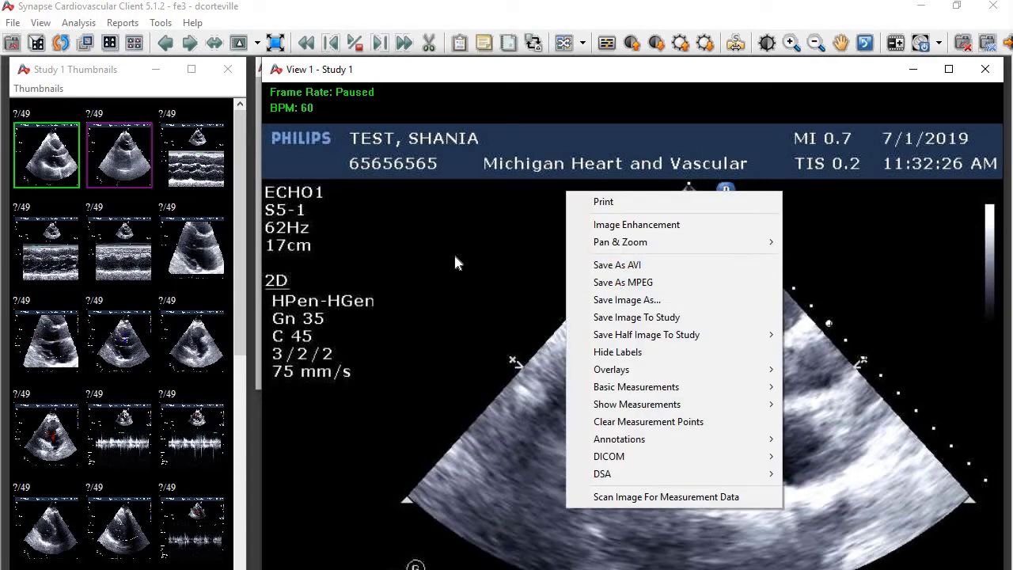
pyautogui.rightClick(453, 254)
pyautogui.rightClick(450, 262)
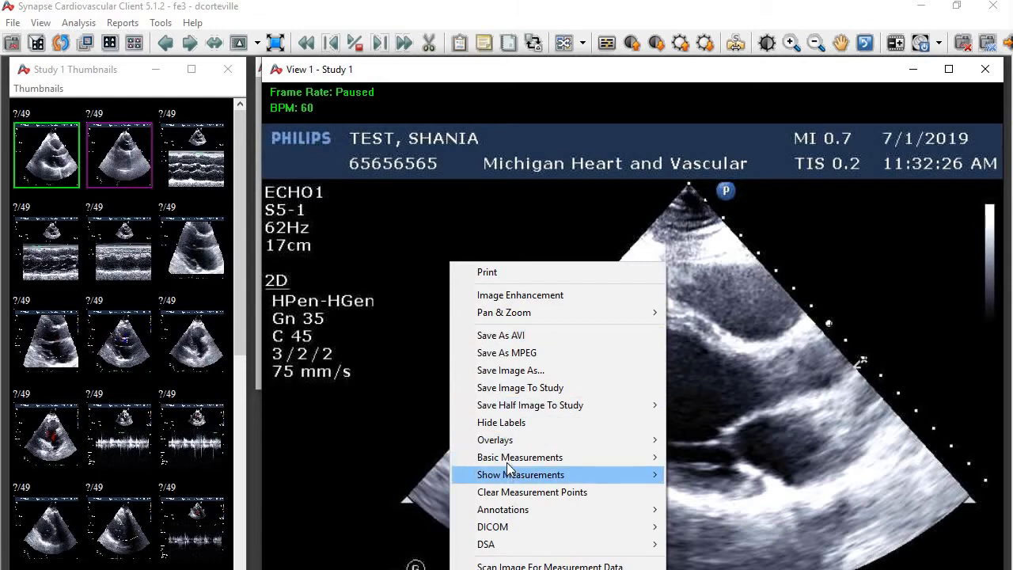
pyautogui.moveTo(514, 457)
pyautogui.moveTo(692, 458)
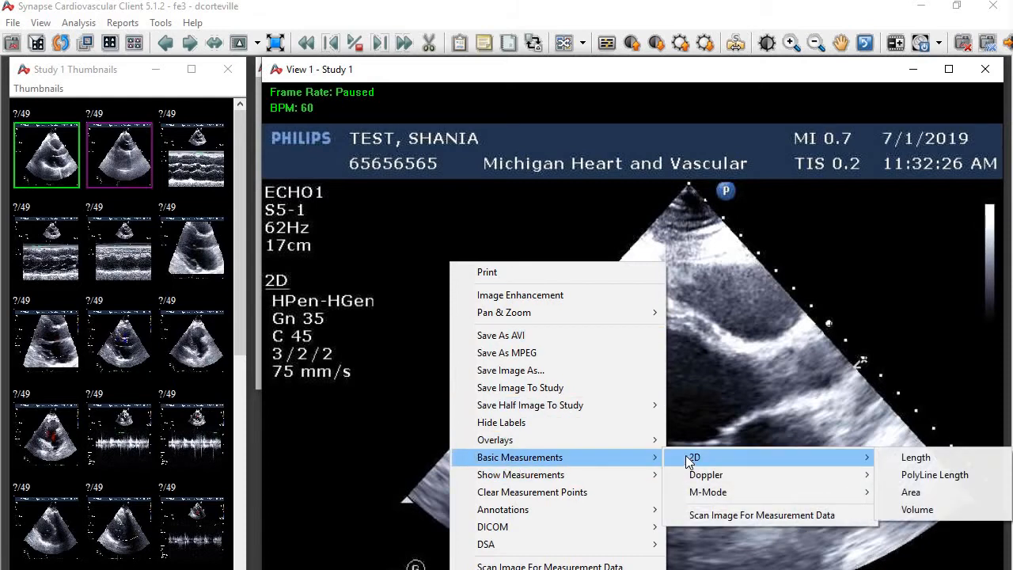
pyautogui.click(979, 473)
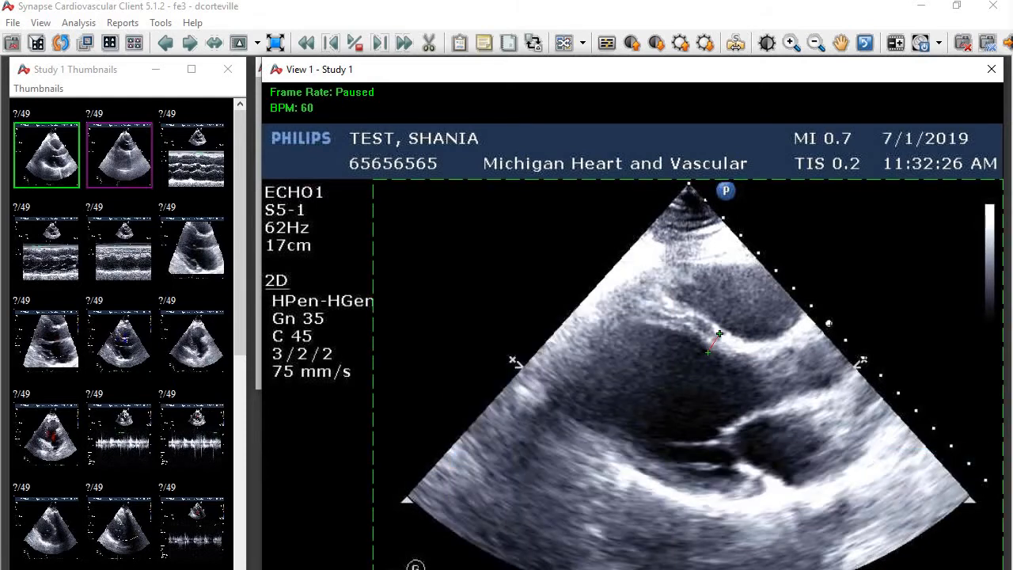
pyautogui.click(721, 329)
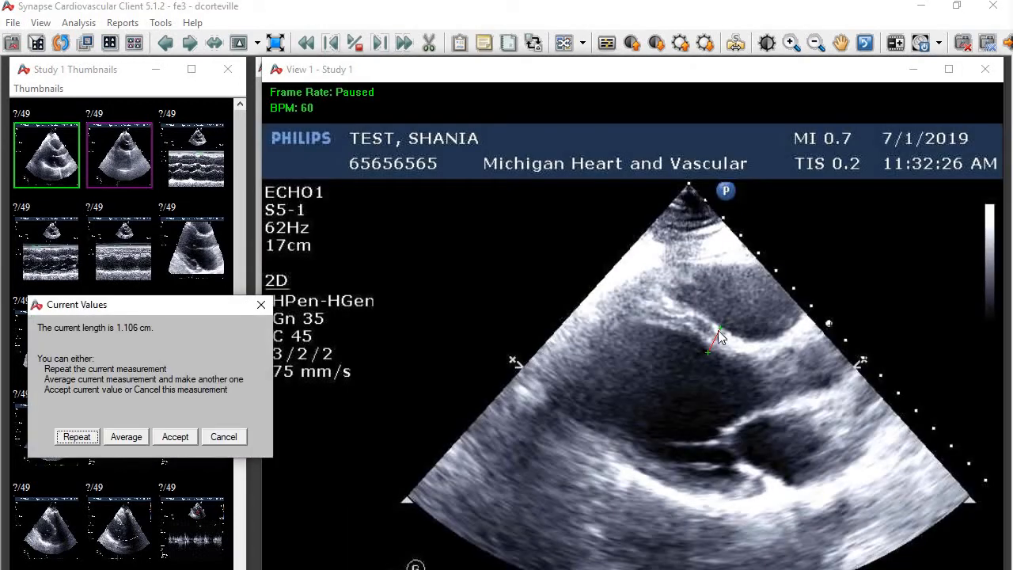
pyautogui.press('Return')
# - Repeat the length measurement across the left ventricular cavity, the posterior wall and the left atrium, cancelling the last value
pyautogui.moveTo(707, 349); pyautogui.dragTo(655, 464)
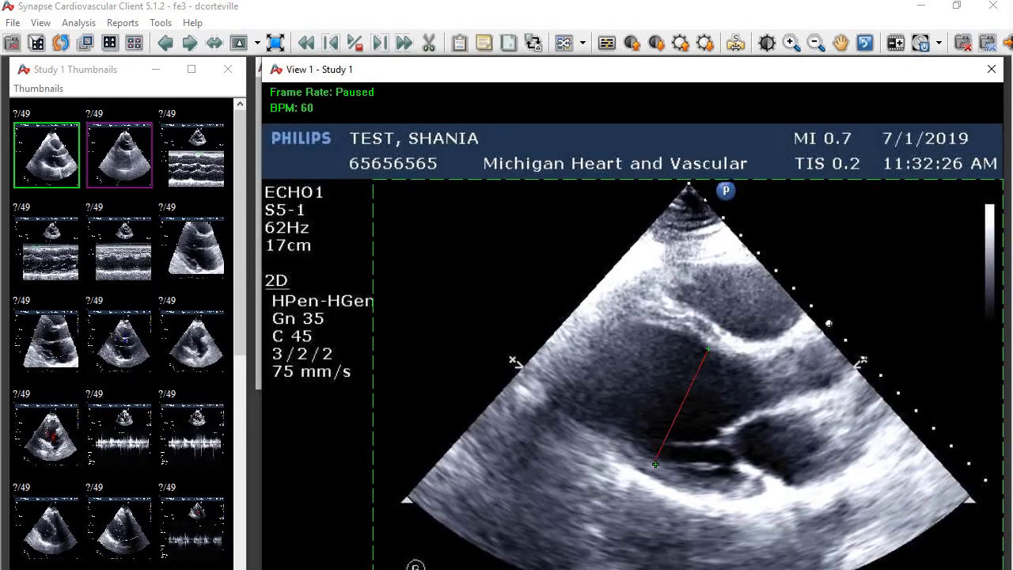
pyautogui.press('Return')
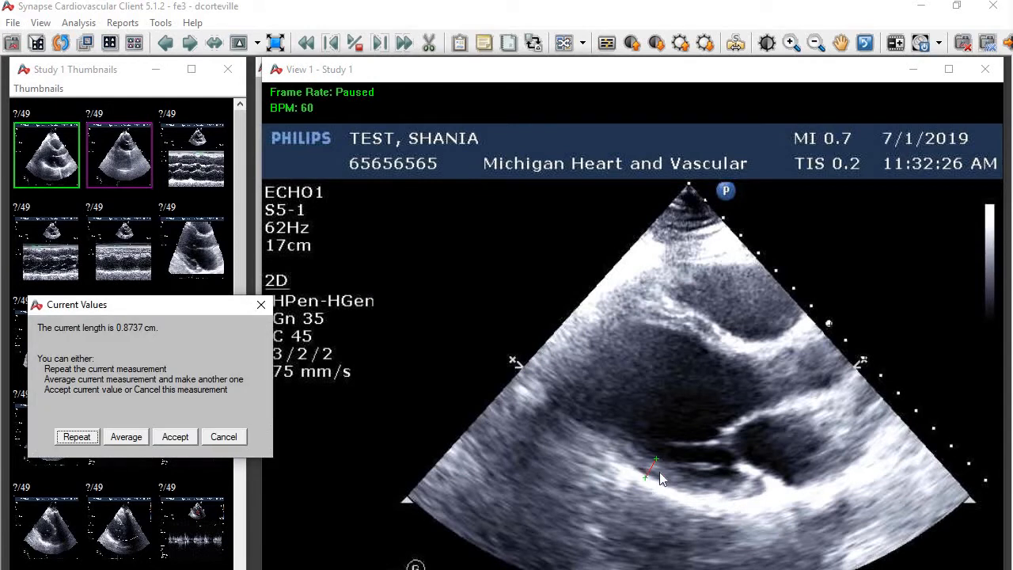
pyautogui.press('Return')
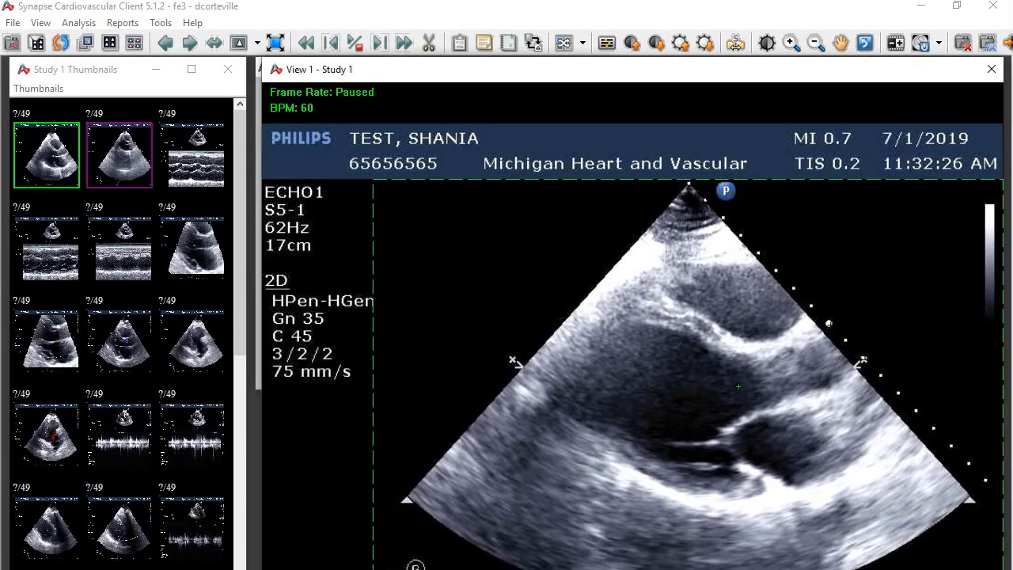
pyautogui.click(800, 488)
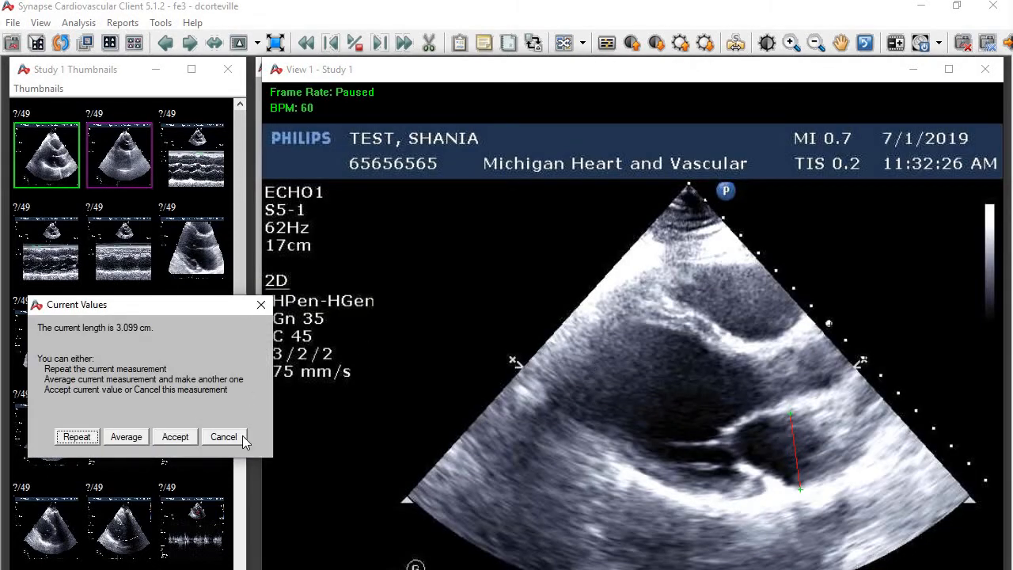
pyautogui.click(241, 437)
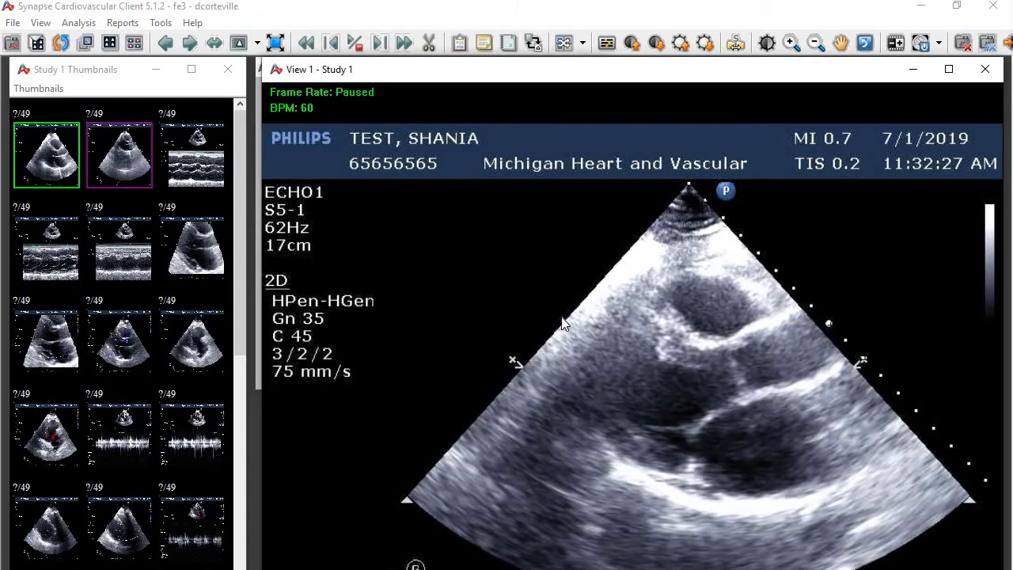
# - Measure the left ventricular cavity's diameter on a systolic frame with the basic 2D Length measurement, then cancel the value
pyautogui.rightClick(529, 249)
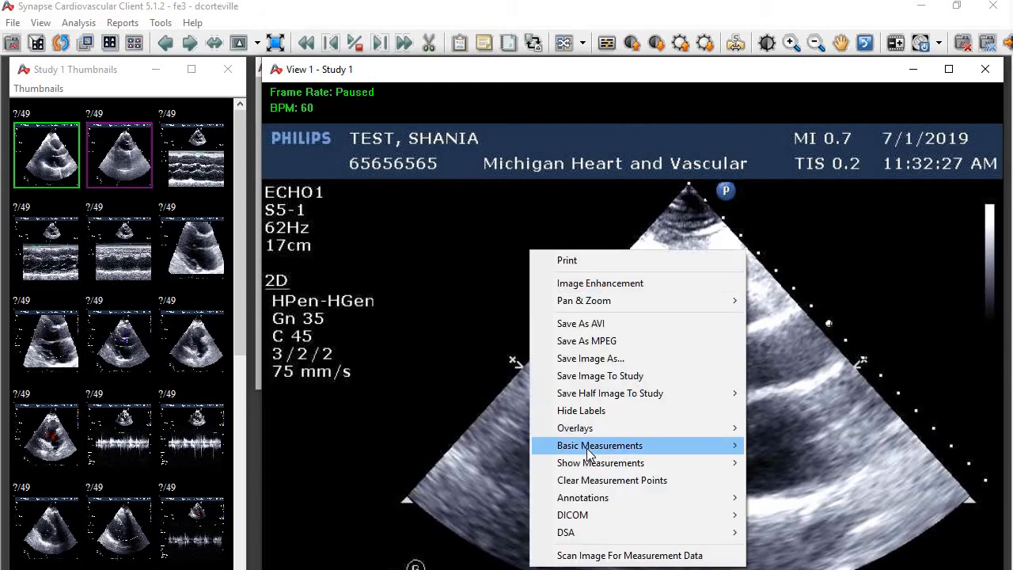
pyautogui.moveTo(587, 448)
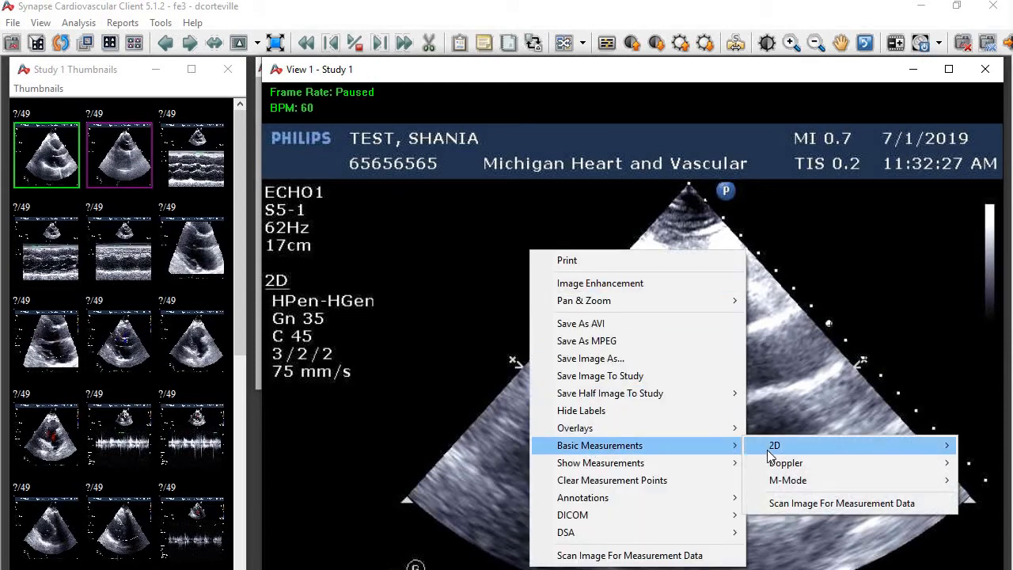
pyautogui.moveTo(768, 448)
pyautogui.click(716, 446)
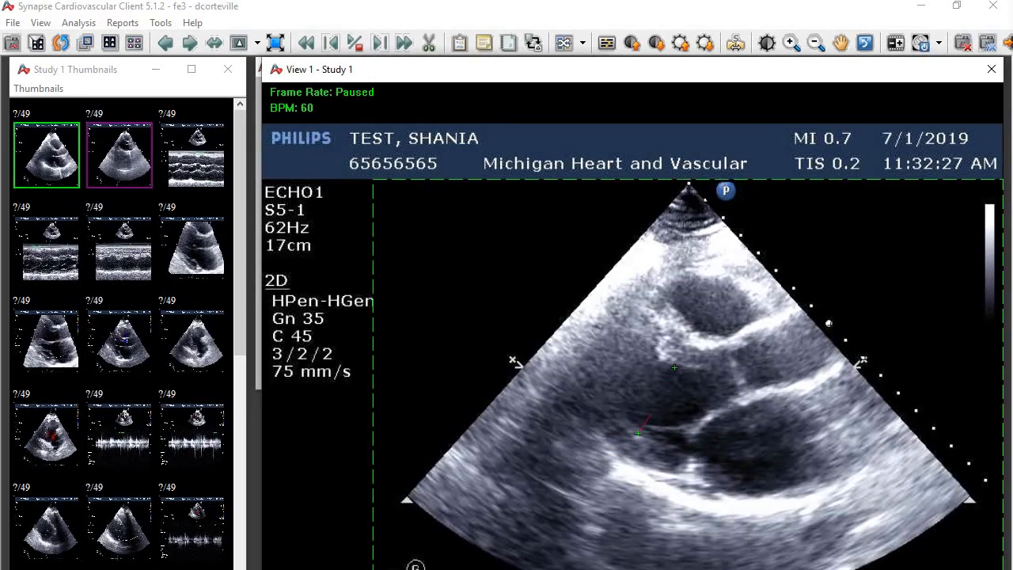
pyautogui.click(675, 364)
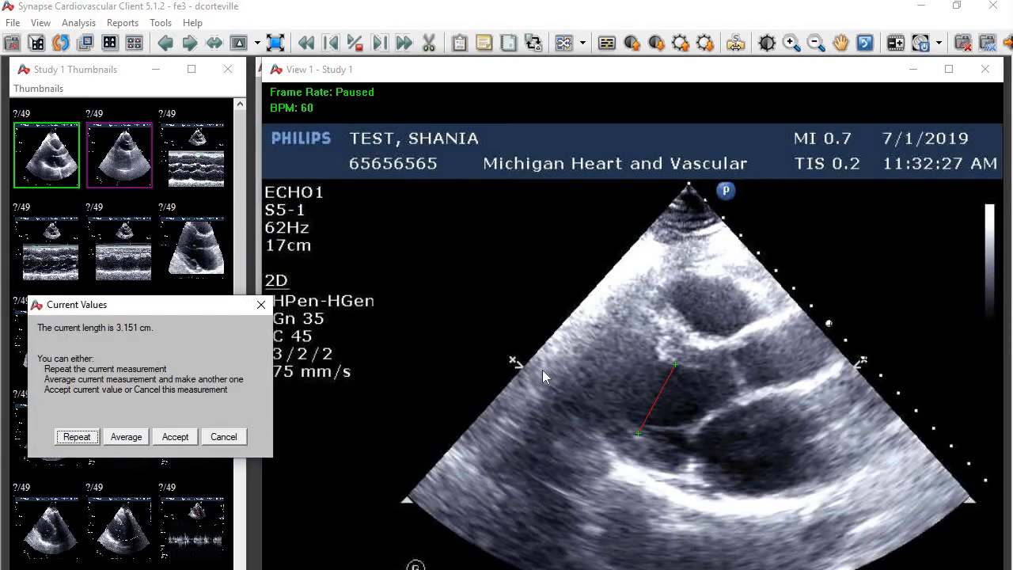
pyautogui.click(241, 440)
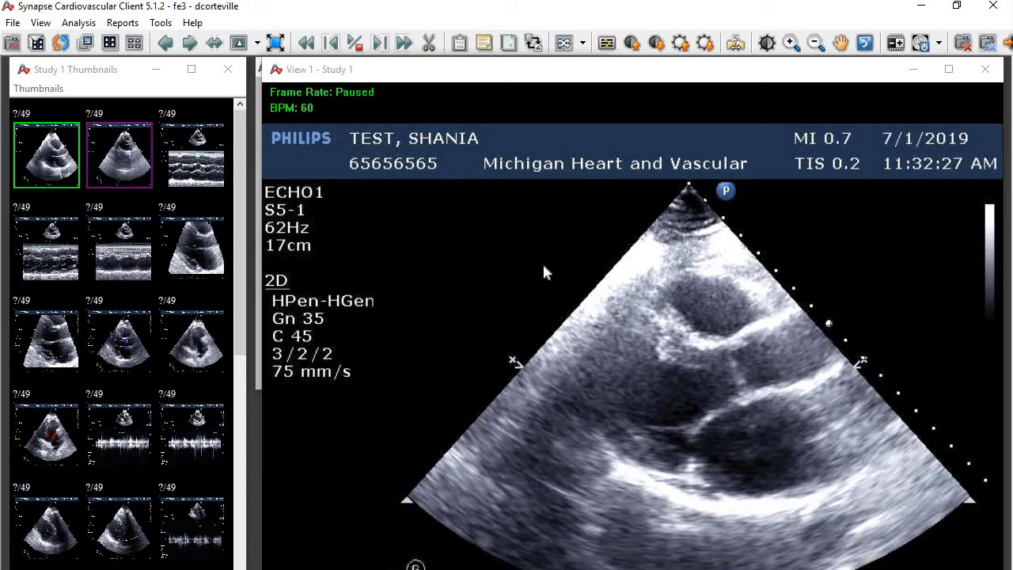
# - Open the Measurement List and expand the PLAX group under 2D ECHO
pyautogui.click(122, 22)
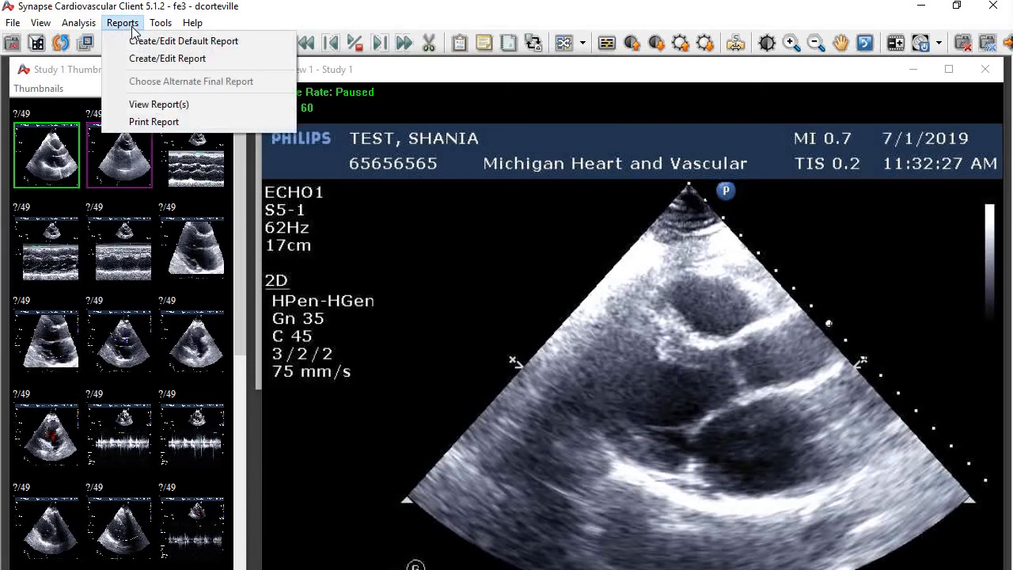
pyautogui.moveTo(86, 25)
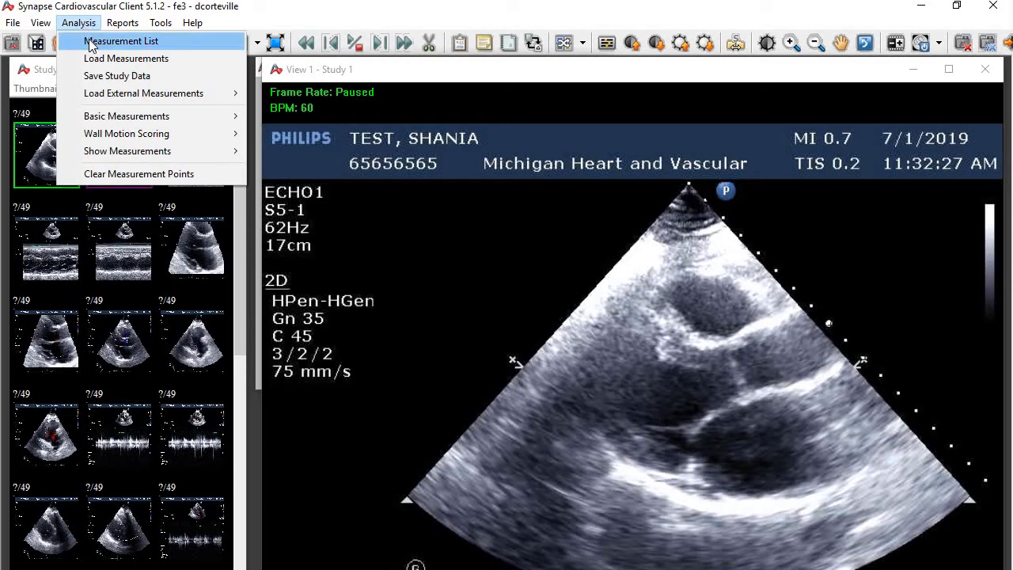
pyautogui.click(111, 41)
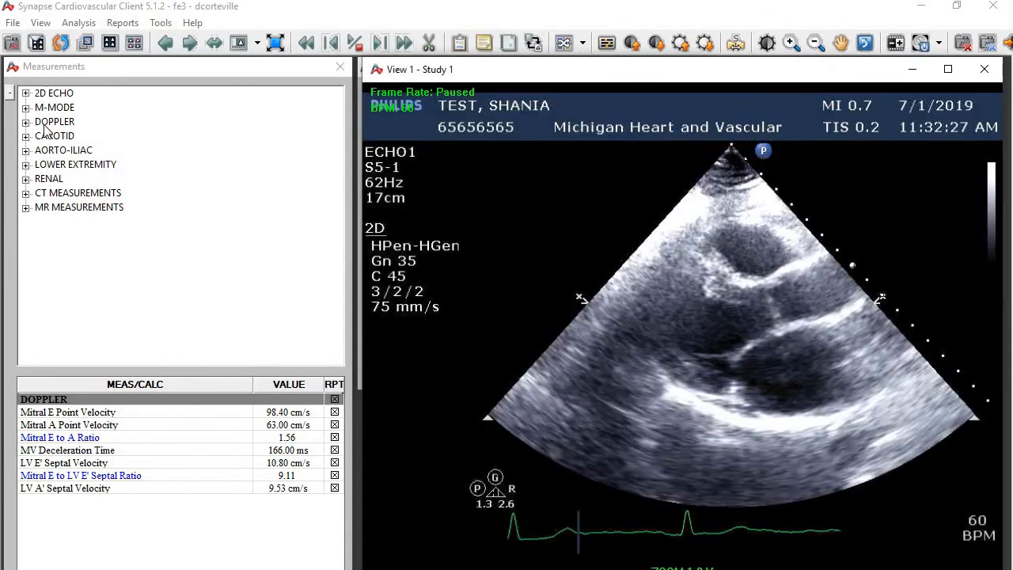
pyautogui.click(54, 93)
pyautogui.click(25, 93)
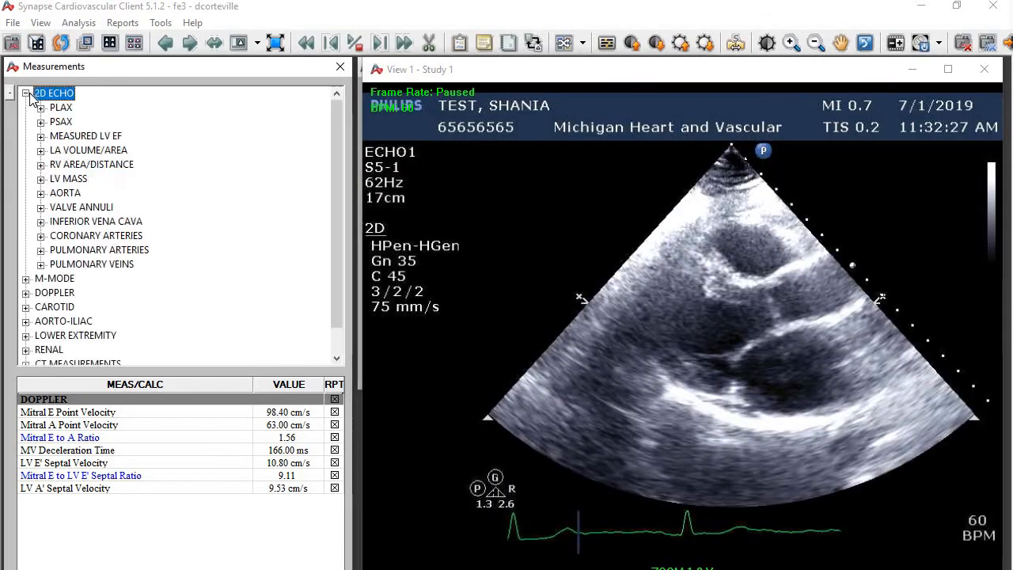
pyautogui.click(41, 108)
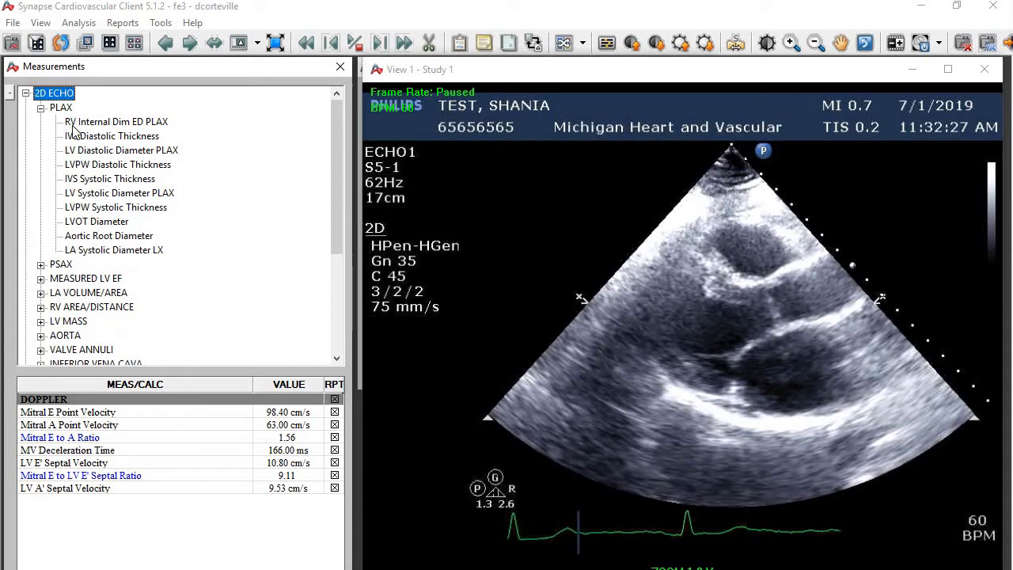
# - Record the IVS Diastolic Thickness by measuring across the septum on a diastolic frame
pyautogui.click(119, 138)
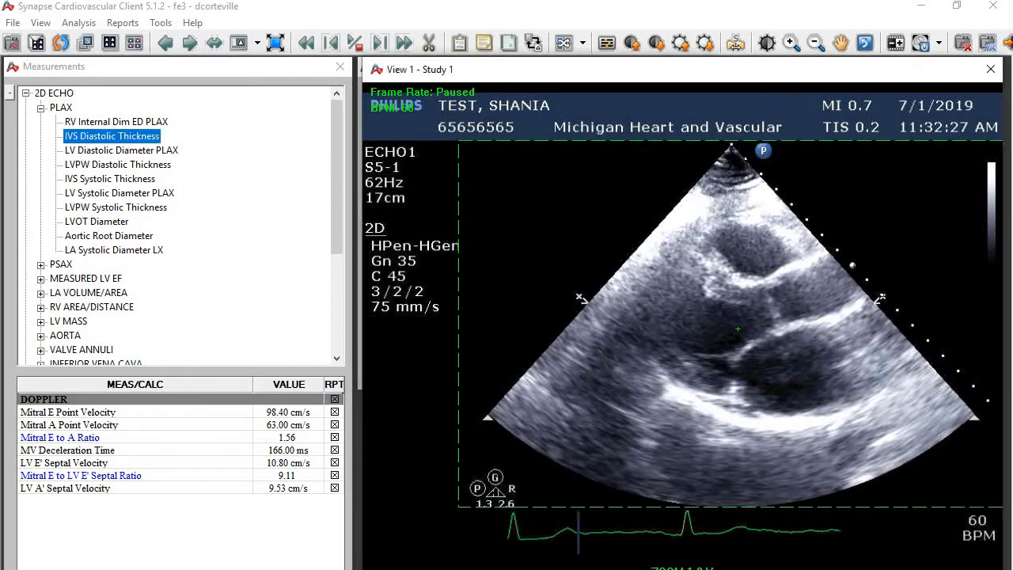
pyautogui.scroll(-9, 738, 324)
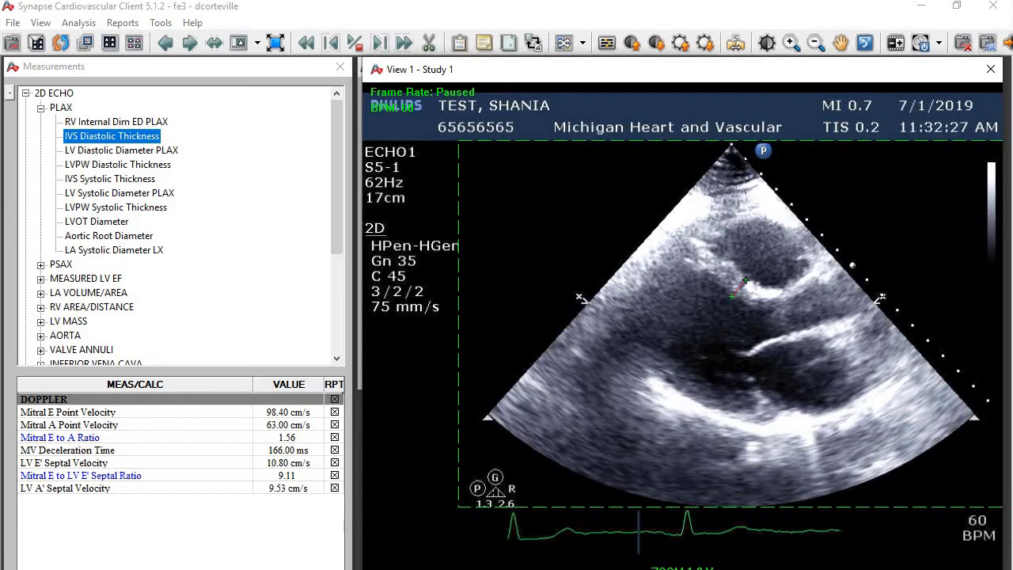
pyautogui.click(746, 280)
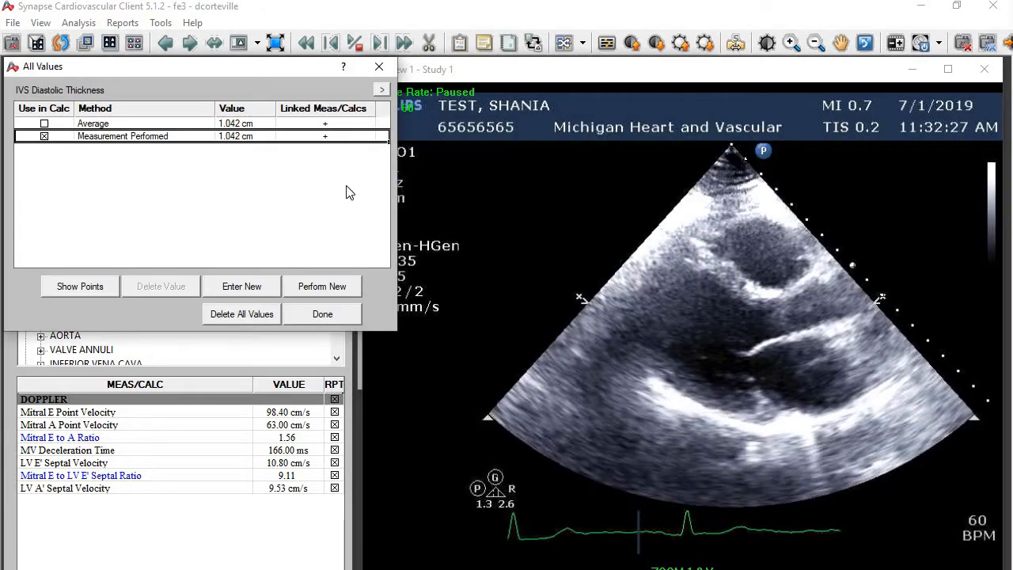
pyautogui.moveTo(119, 67); pyautogui.dragTo(159, 74)
pyautogui.click(361, 323)
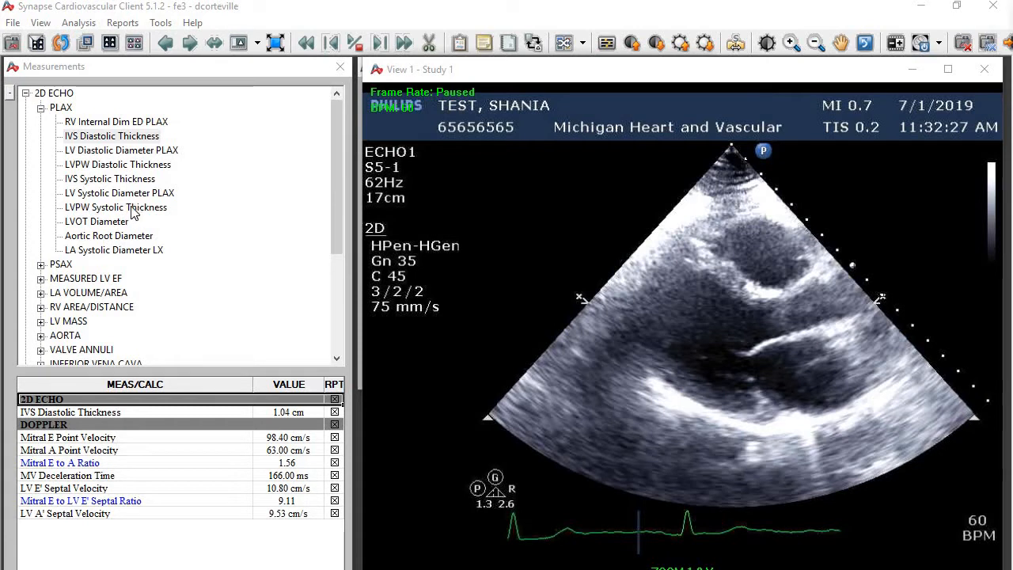
# - Record the LV Diastolic Diameter PLAX across the left ventricular cavity, then collapse the PLAX group and close the measurement list
pyautogui.click(135, 151)
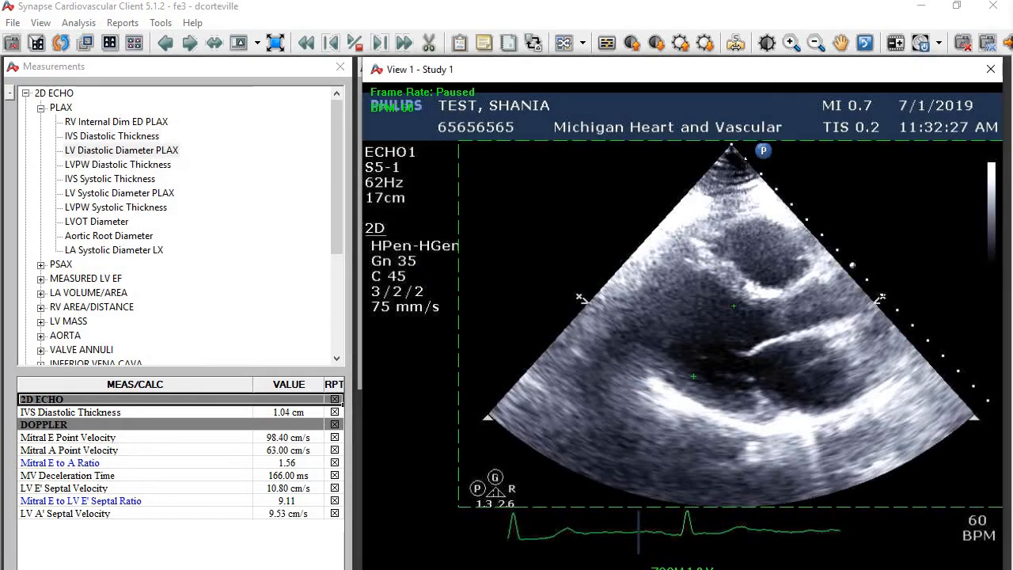
pyautogui.click(742, 298)
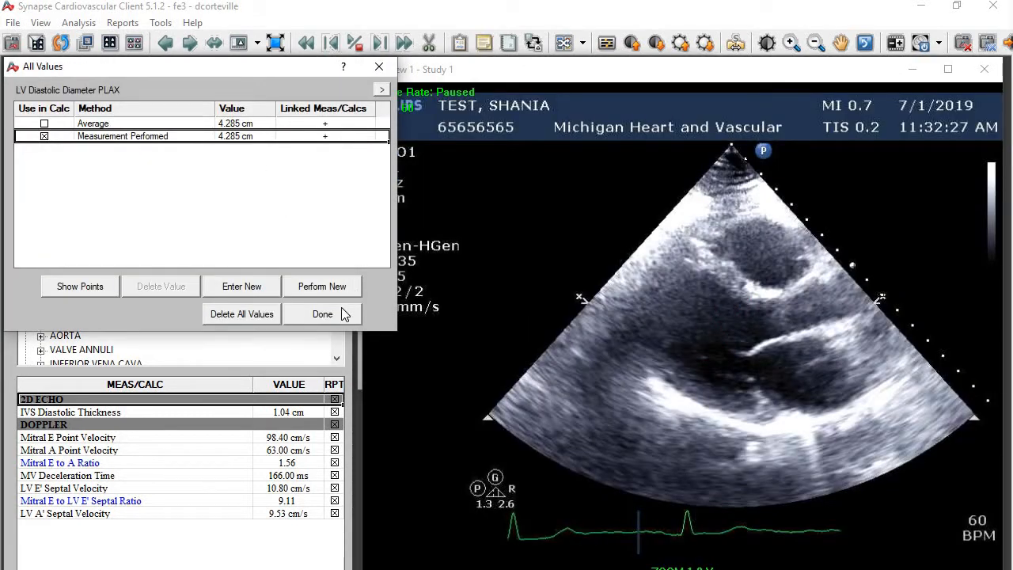
pyautogui.click(341, 307)
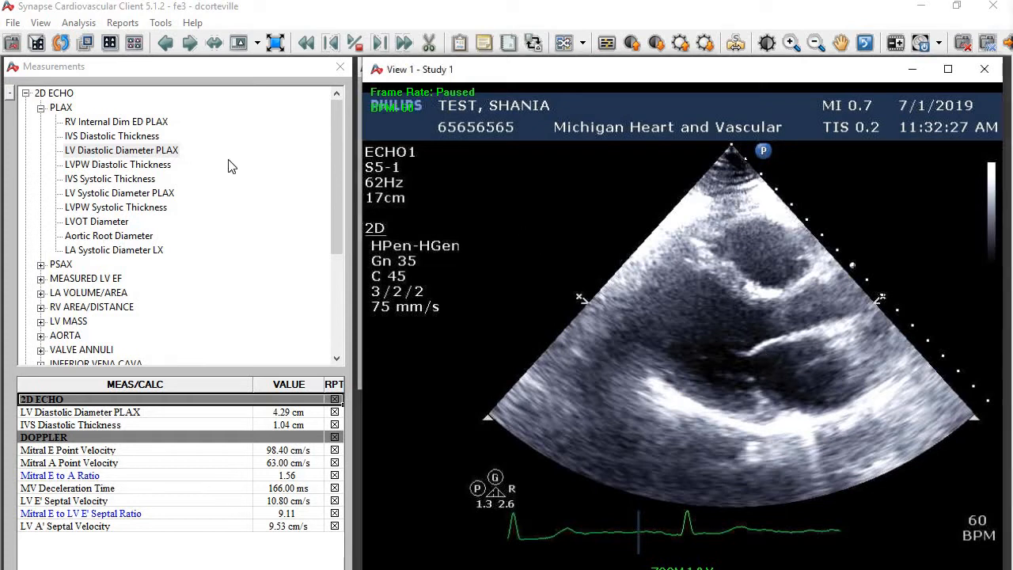
pyautogui.click(40, 108)
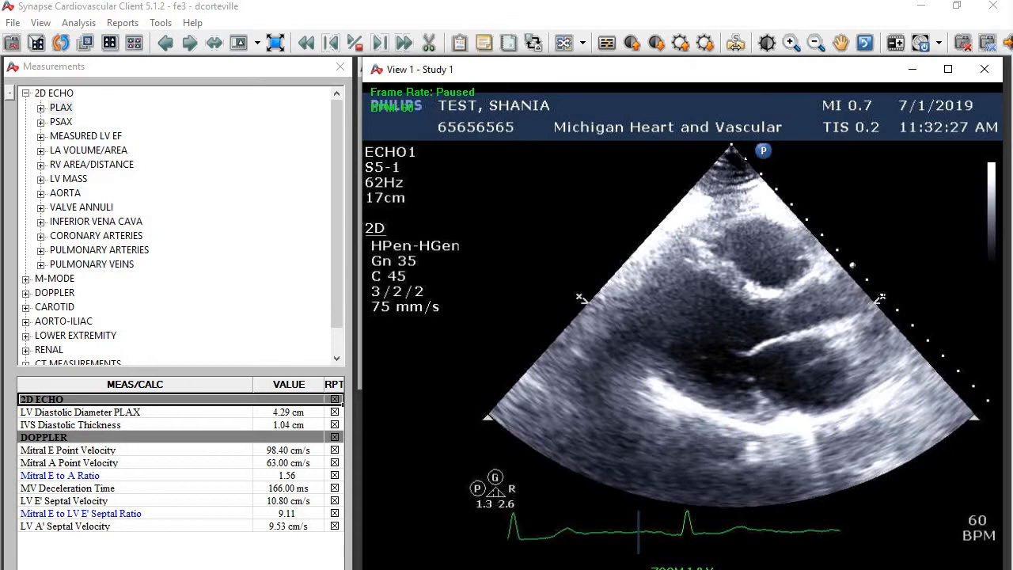
pyautogui.click(341, 67)
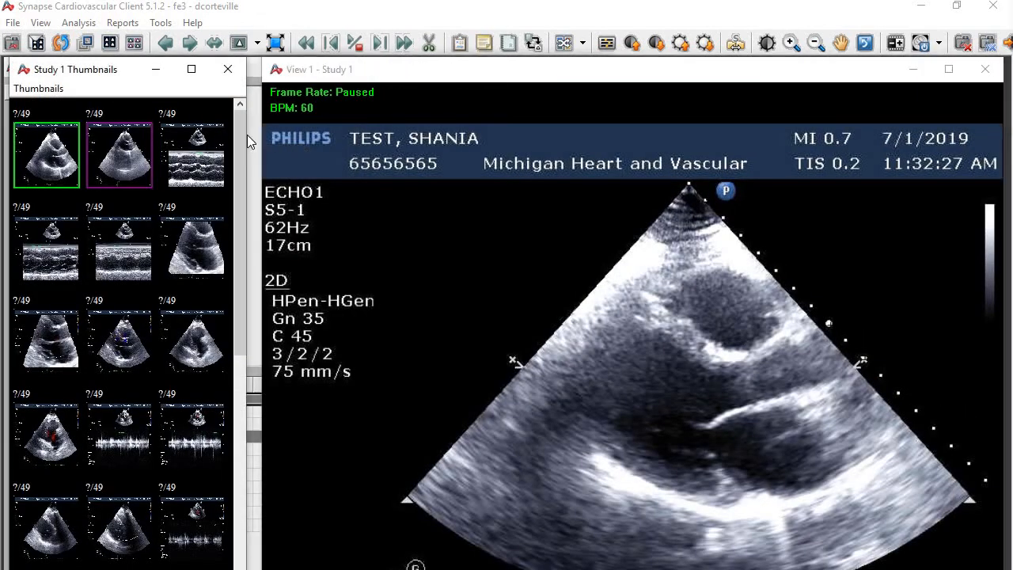
# - Open the zoomed short-axis aortic valve clip from the study thumbnails and pause its playback
pyautogui.moveTo(241, 171); pyautogui.dragTo(246, 319)
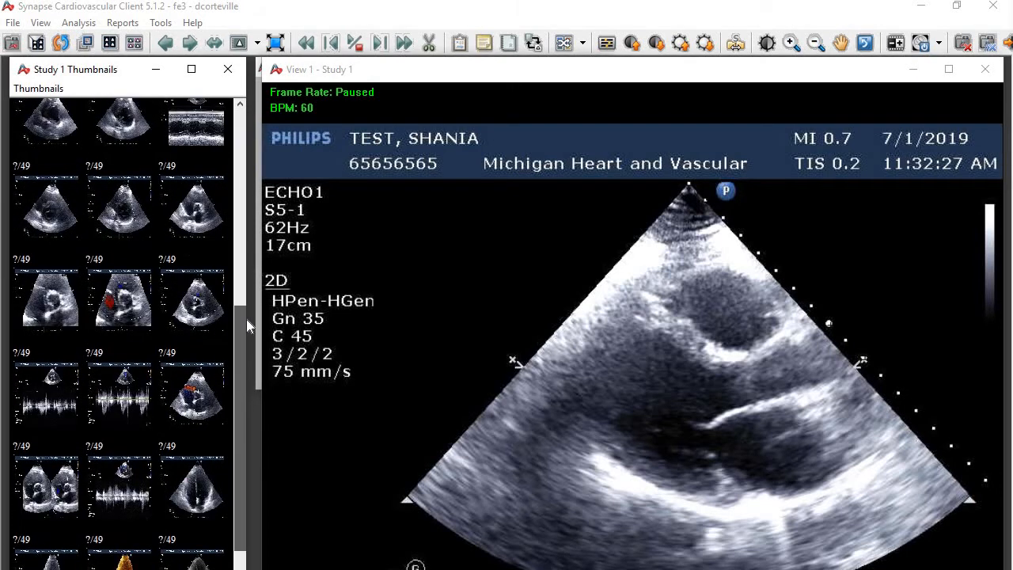
pyautogui.doubleClick(47, 299)
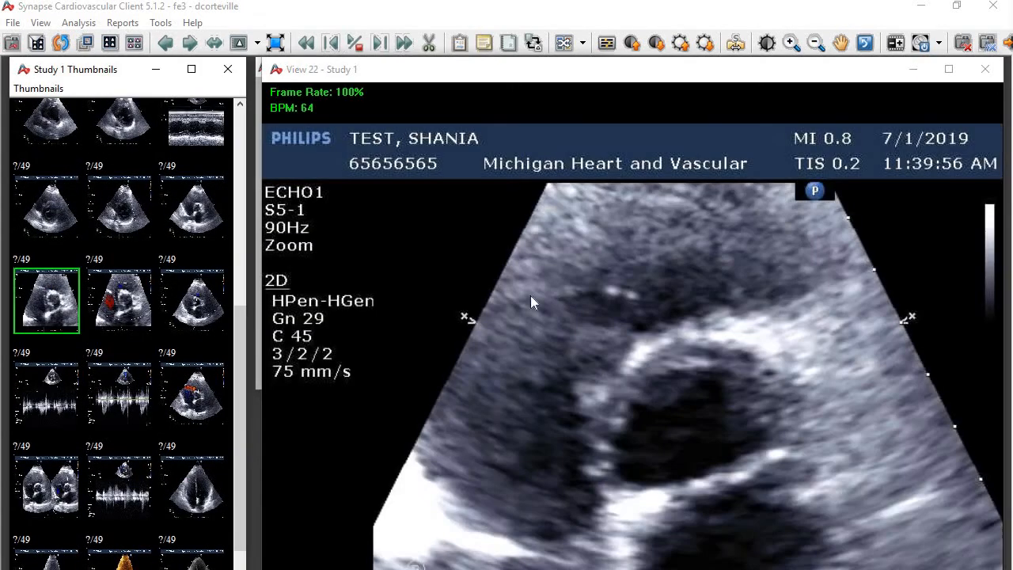
pyautogui.click(573, 291)
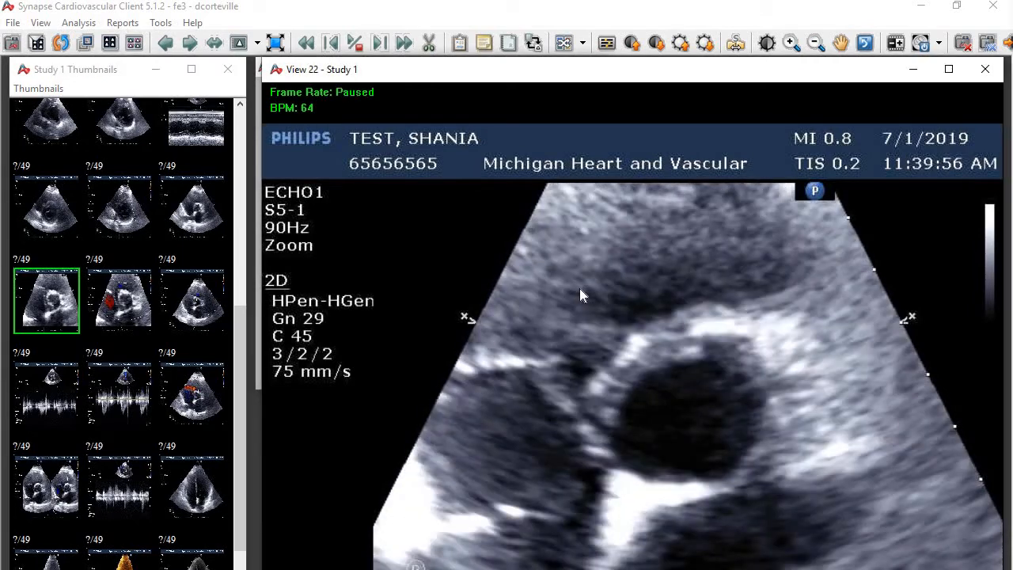
# - Open the full-sector short-axis aortic valve clip from the study thumbnails, pause it, and magnify the image around the valve
pyautogui.moveTo(580, 289); pyautogui.dragTo(269, 231)
pyautogui.click(193, 215)
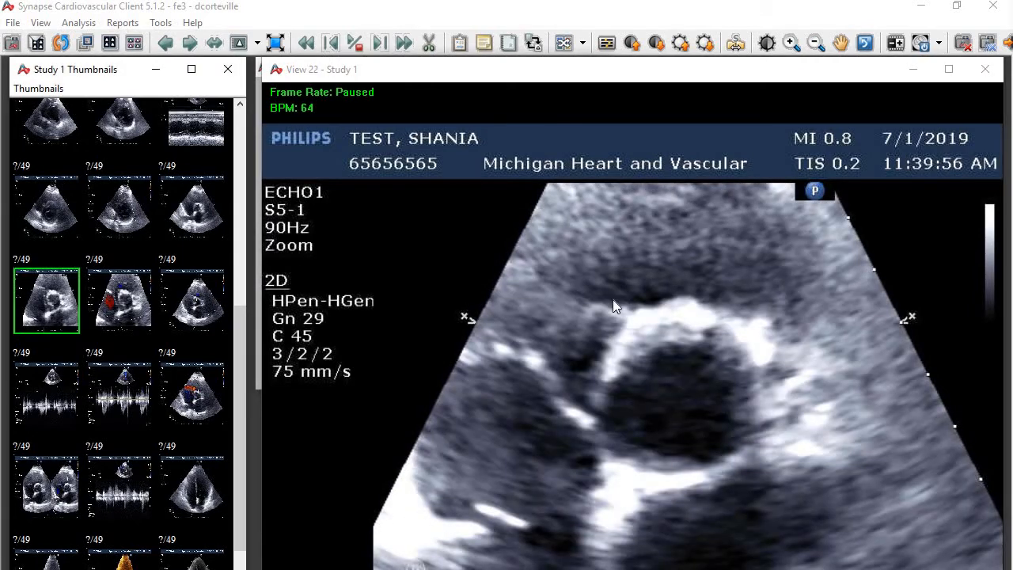
pyautogui.doubleClick(193, 215)
pyautogui.click(694, 361)
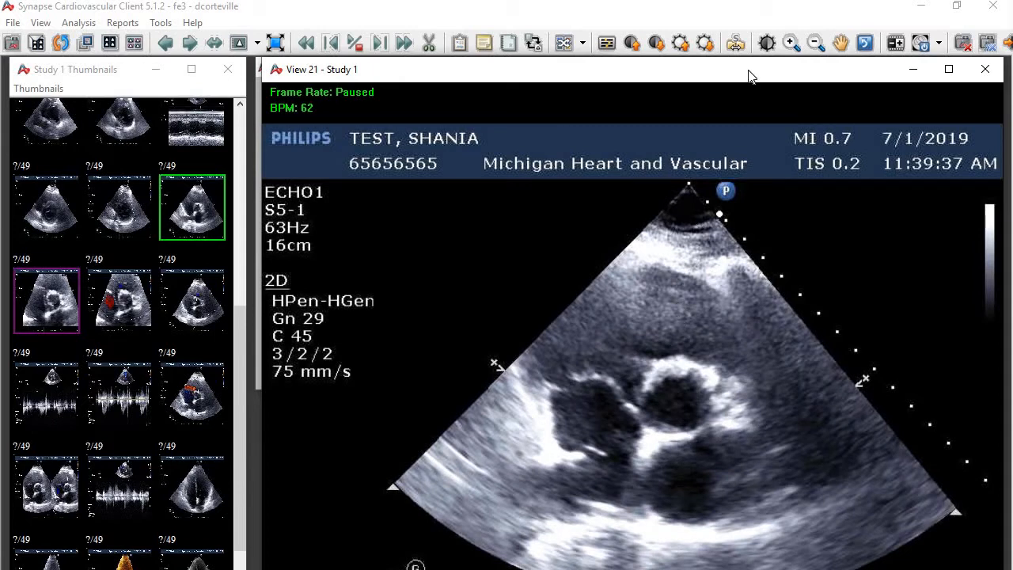
pyautogui.click(792, 43)
pyautogui.click(608, 438)
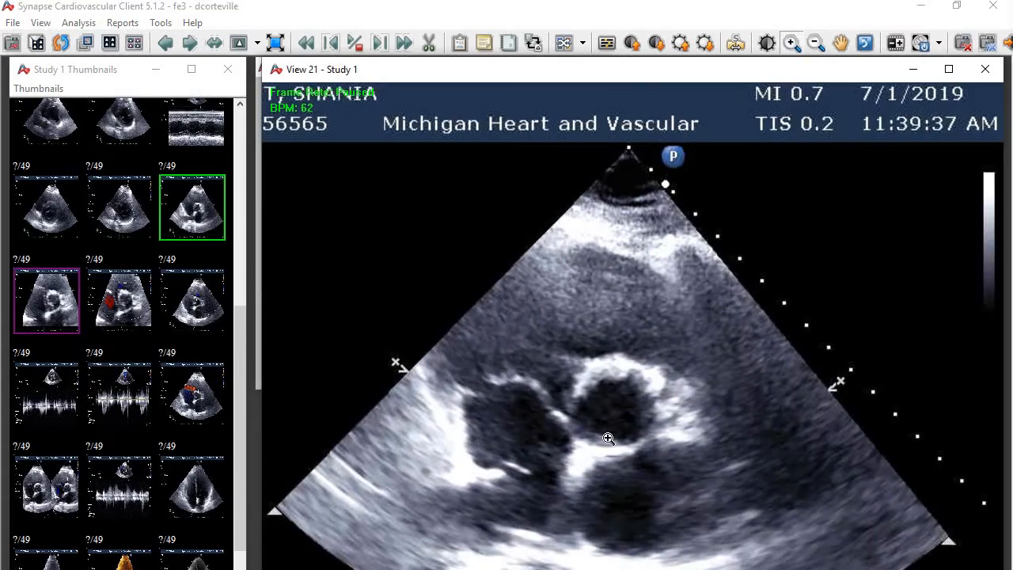
pyautogui.click(628, 385)
pyautogui.click(632, 389)
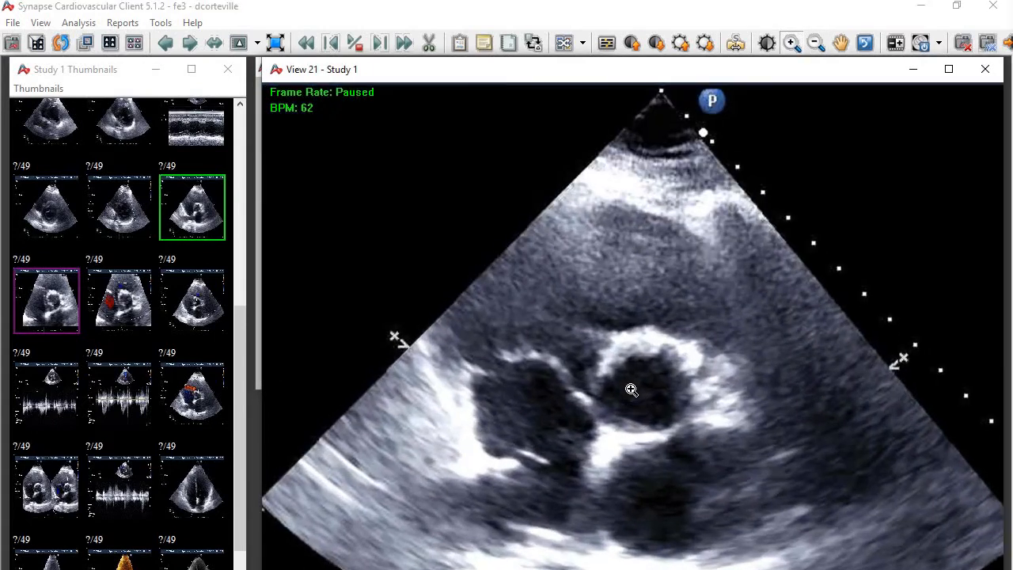
# - Open the Measurement List and expand the PSAX group under 2D ECHO
pyautogui.click(89, 22)
pyautogui.click(99, 41)
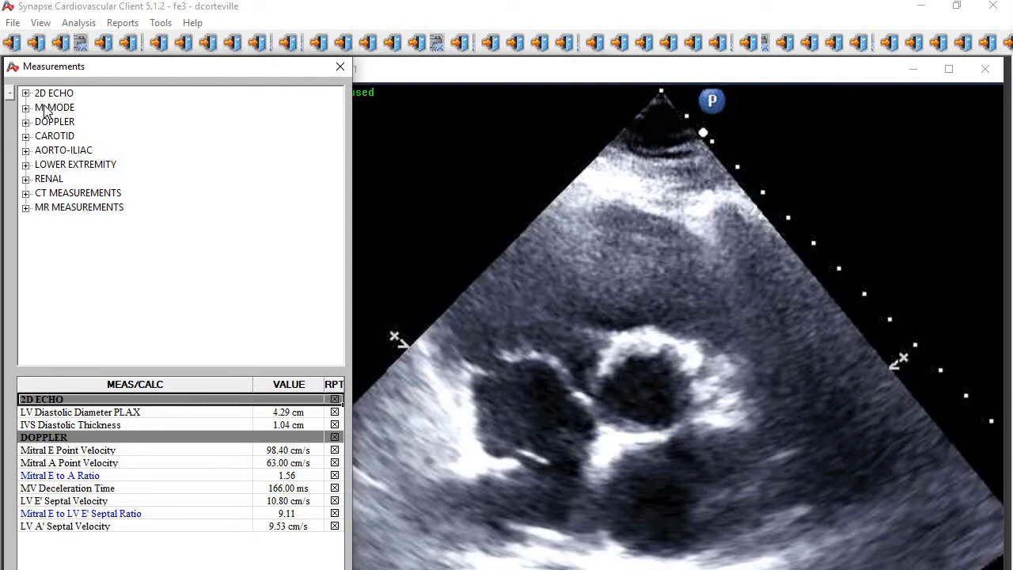
pyautogui.click(45, 107)
pyautogui.click(40, 122)
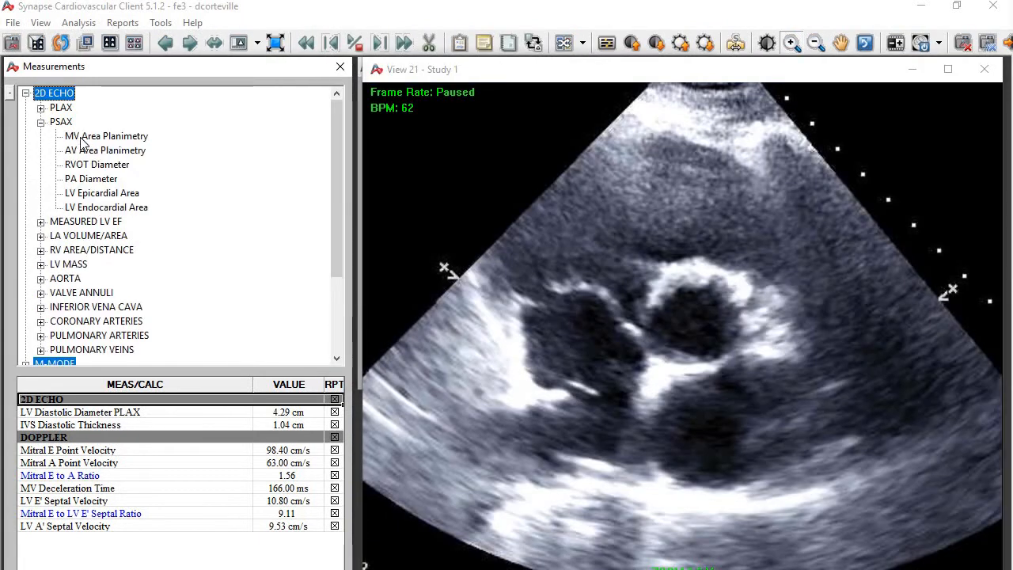
# - Record the AV Area Planimetry by tracing around the aortic valve on the paused short-axis frame
pyautogui.click(105, 149)
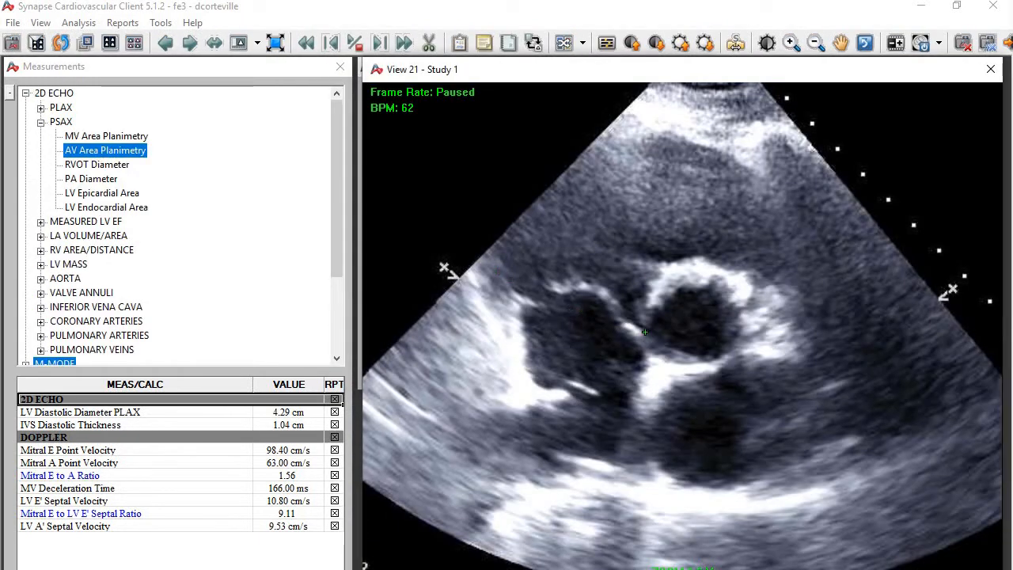
pyautogui.click(654, 307)
pyautogui.doubleClick(646, 333)
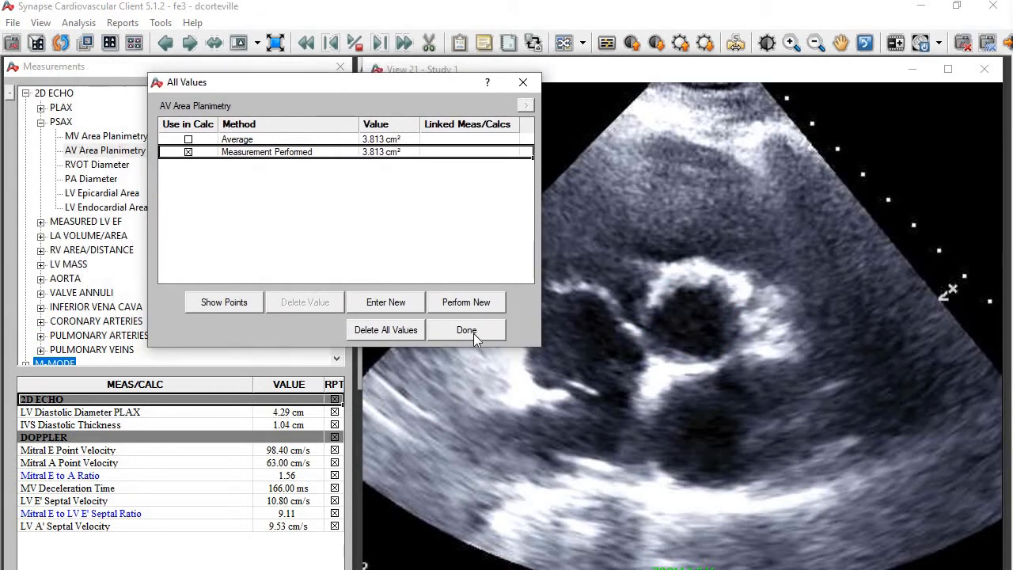
pyautogui.click(466, 330)
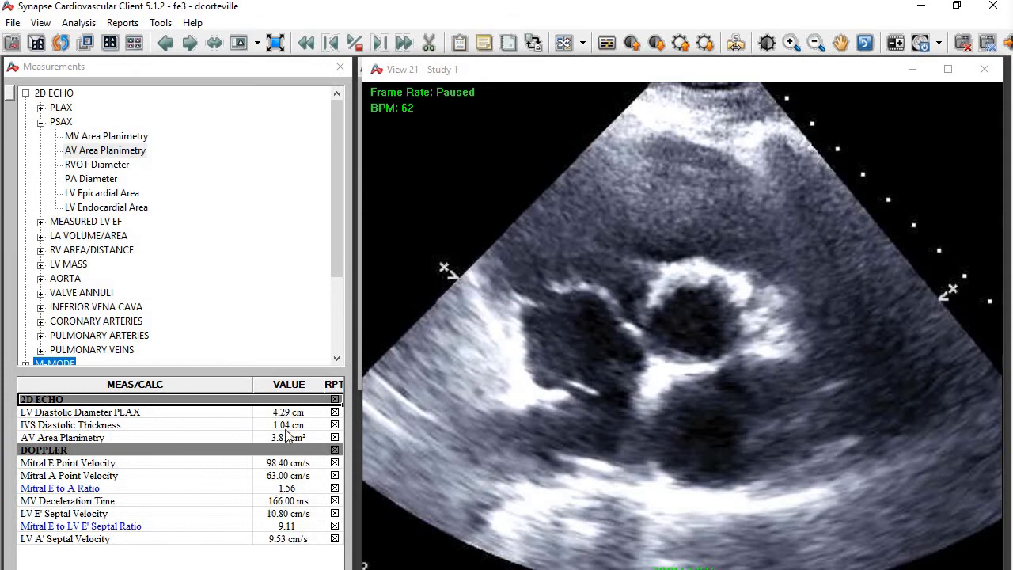
# - Open the program preferences to check the Use Point To Point For Traces option, and cancel without changing anything
pyautogui.doubleClick(766, 272)
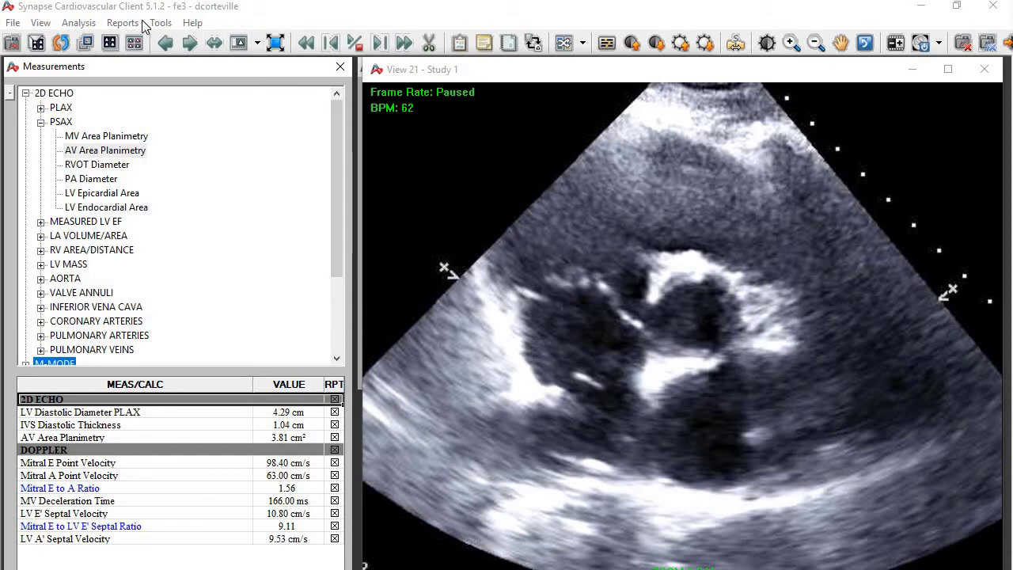
pyautogui.click(162, 23)
pyautogui.press('Right')
pyautogui.moveTo(165, 24)
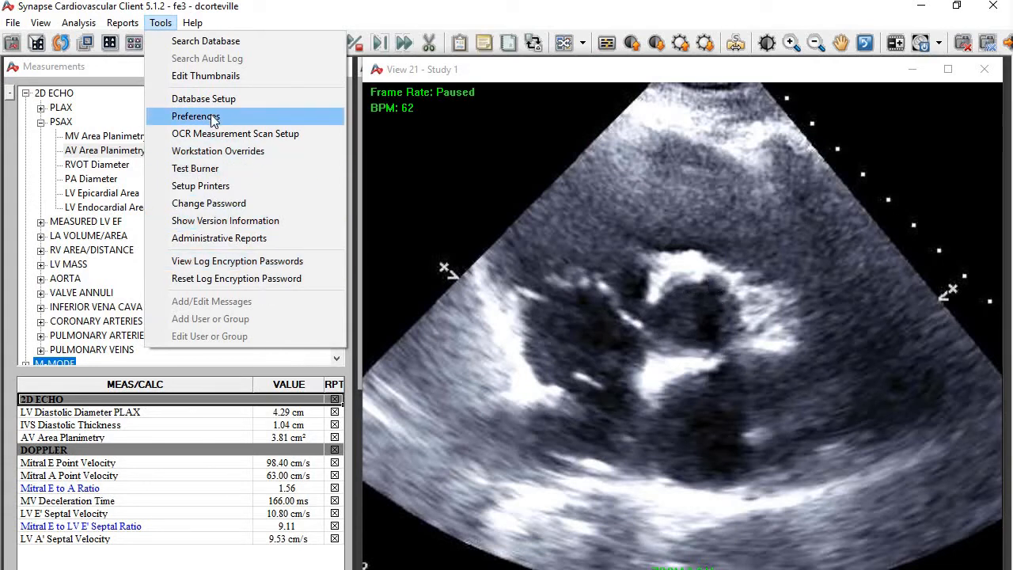
pyautogui.click(196, 116)
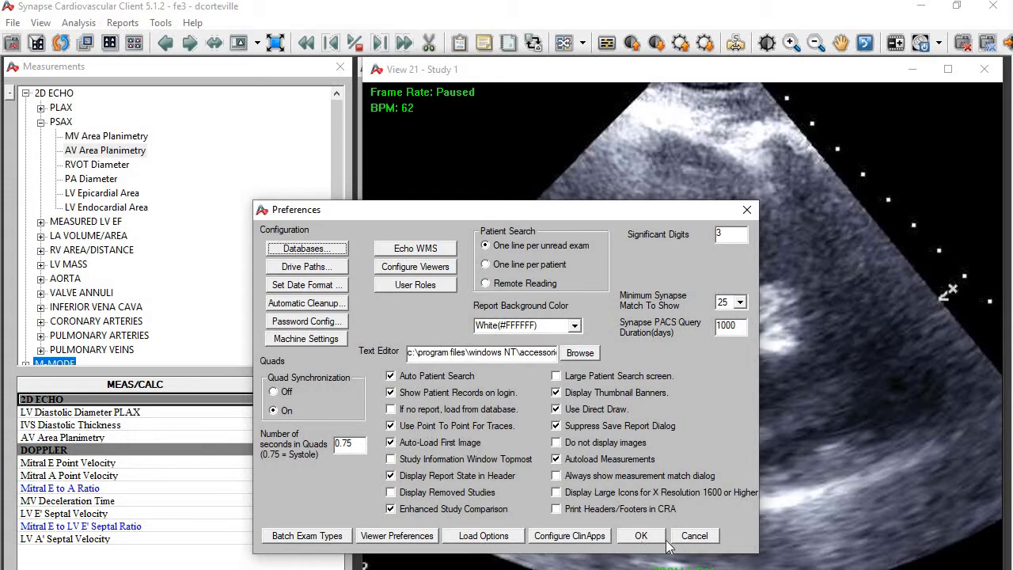
pyautogui.click(694, 537)
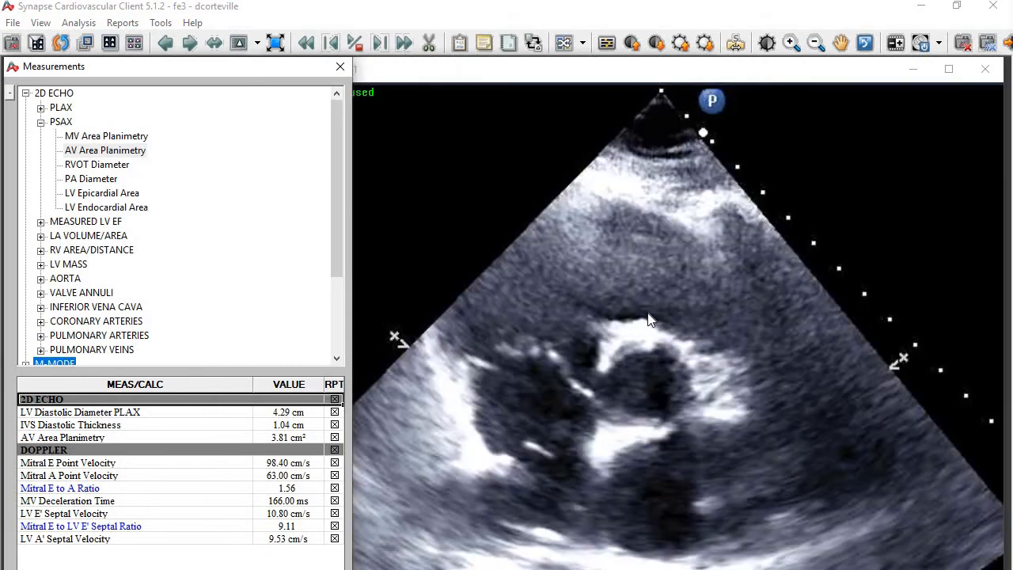
# - Close the measurement list, open the zoomed apical left ventricle clip from the study thumbnails, and pause it on a diastolic frame
pyautogui.click(340, 67)
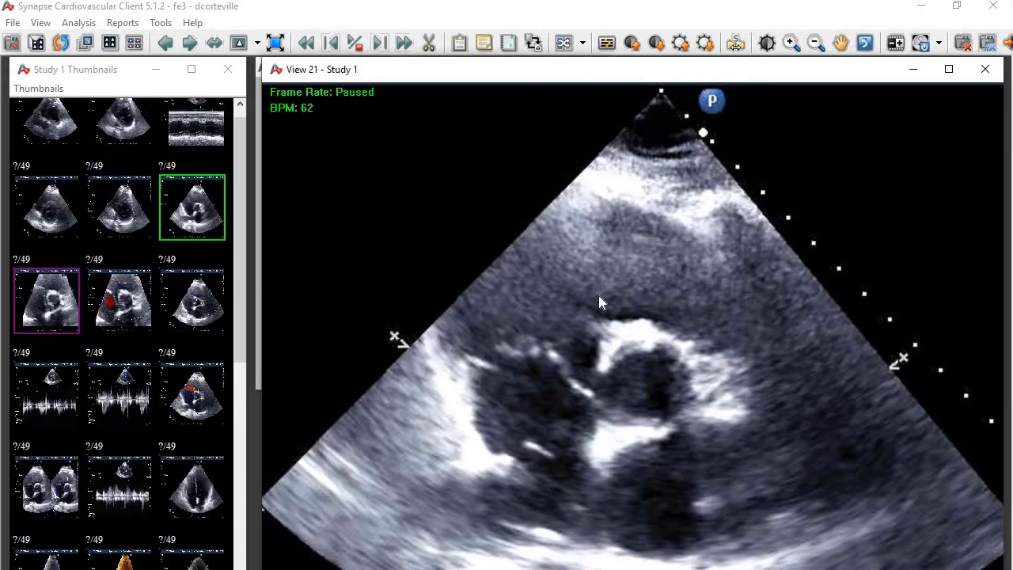
pyautogui.moveTo(239, 166); pyautogui.dragTo(255, 425)
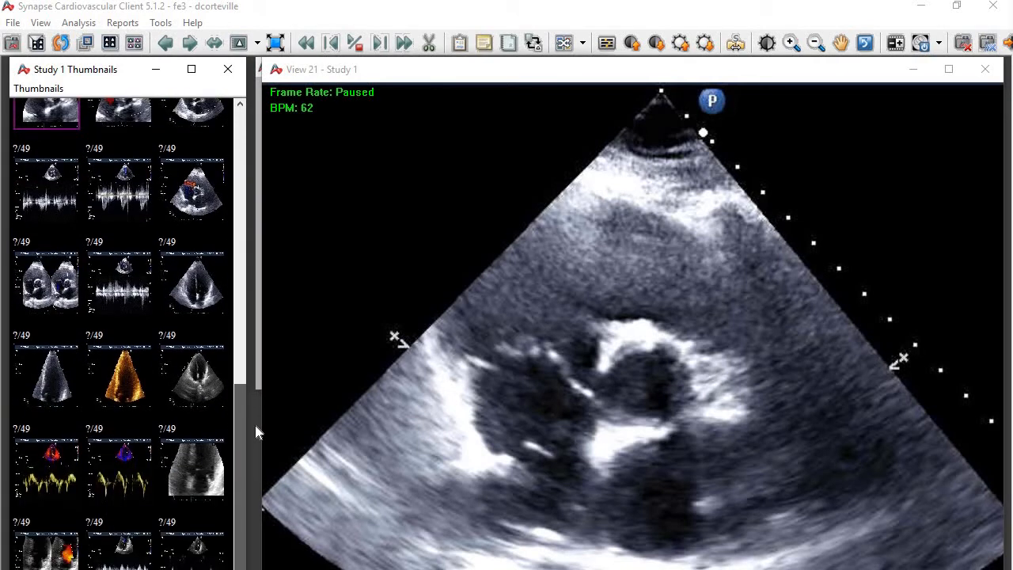
pyautogui.doubleClick(67, 372)
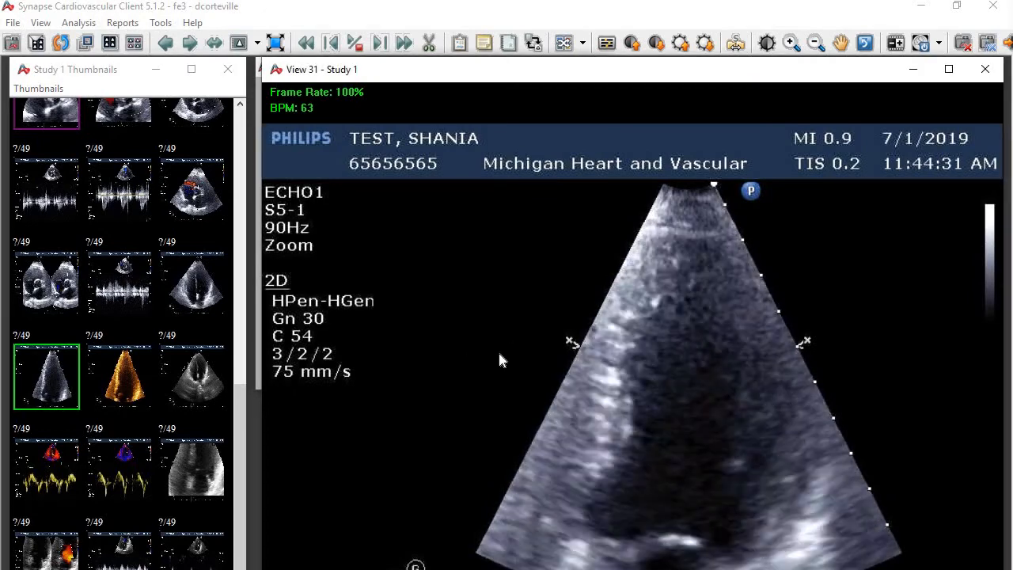
pyautogui.click(629, 347)
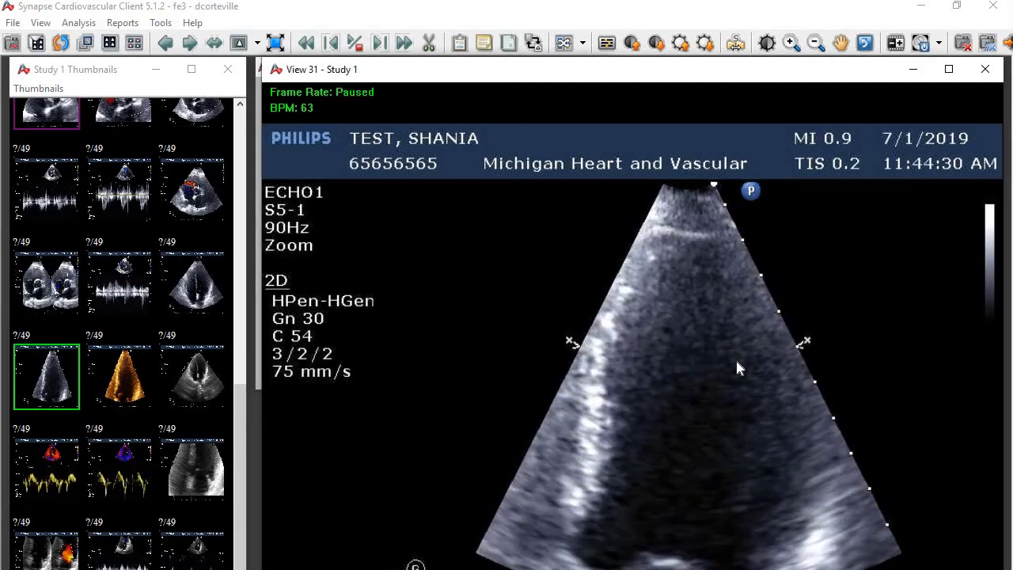
# - Open the Measurement List and expand 2D ECHO, MEASURED LV EF, SINGLE PLANE METHOD OF DISCS down to the A2C group
pyautogui.click(79, 23)
pyautogui.click(85, 42)
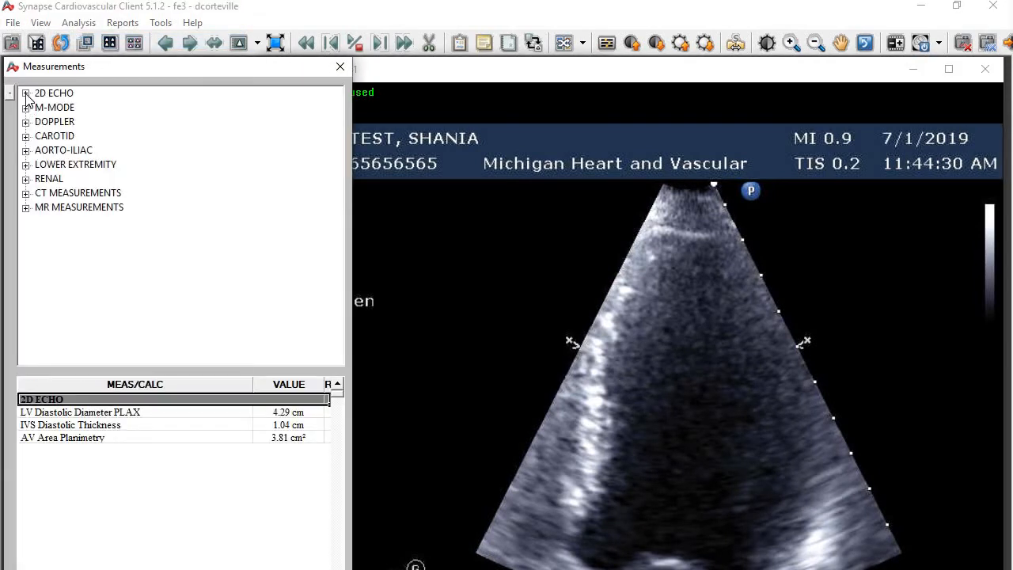
pyautogui.click(26, 93)
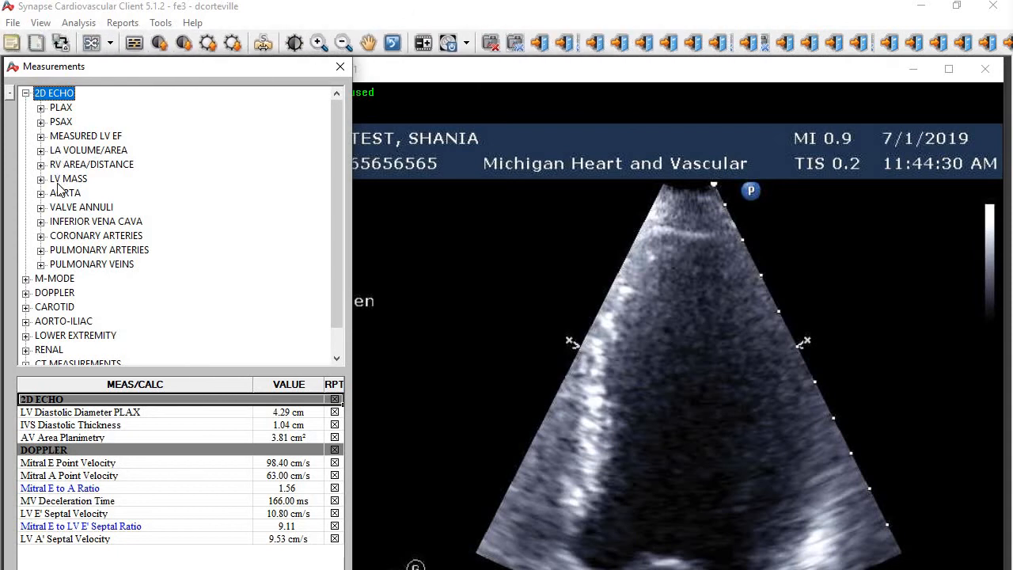
pyautogui.click(59, 182)
pyautogui.click(41, 137)
pyautogui.click(55, 181)
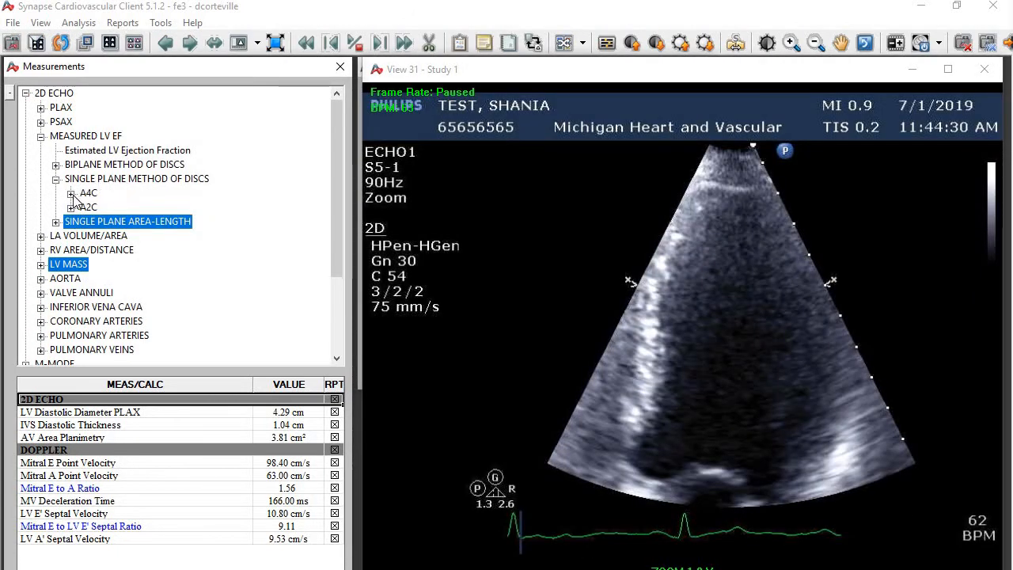
pyautogui.click(71, 194)
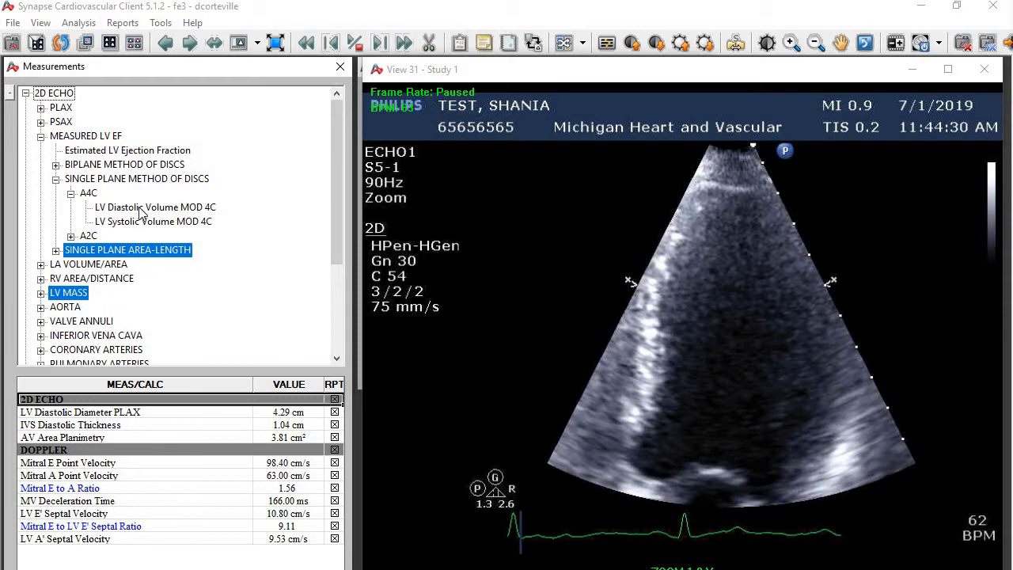
pyautogui.click(71, 194)
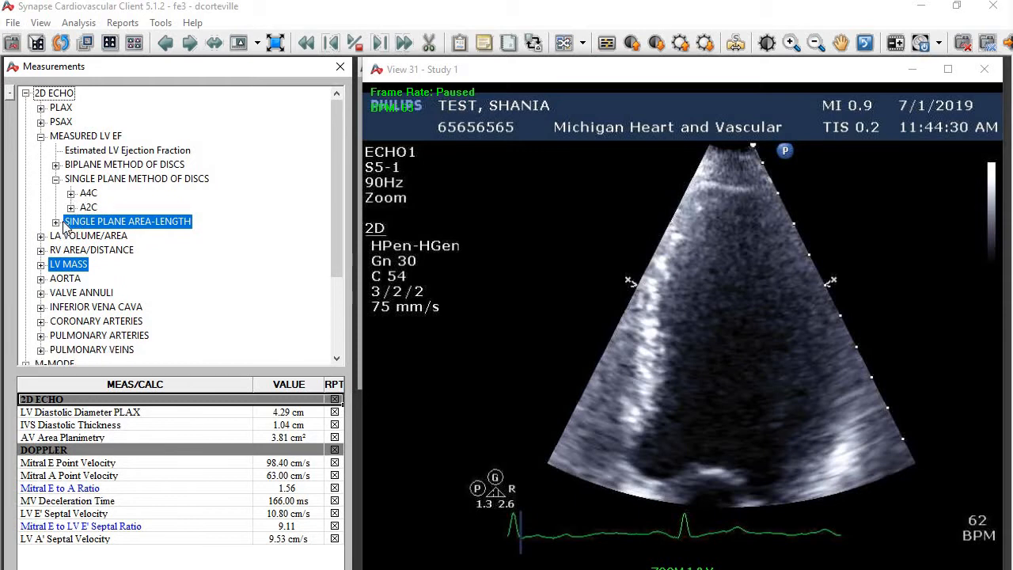
pyautogui.click(71, 207)
# - Record the LV Diastolic Volume MOD 2C by tracing the left ventricular border, keeping the mid-line without adjustment
pyautogui.click(127, 222)
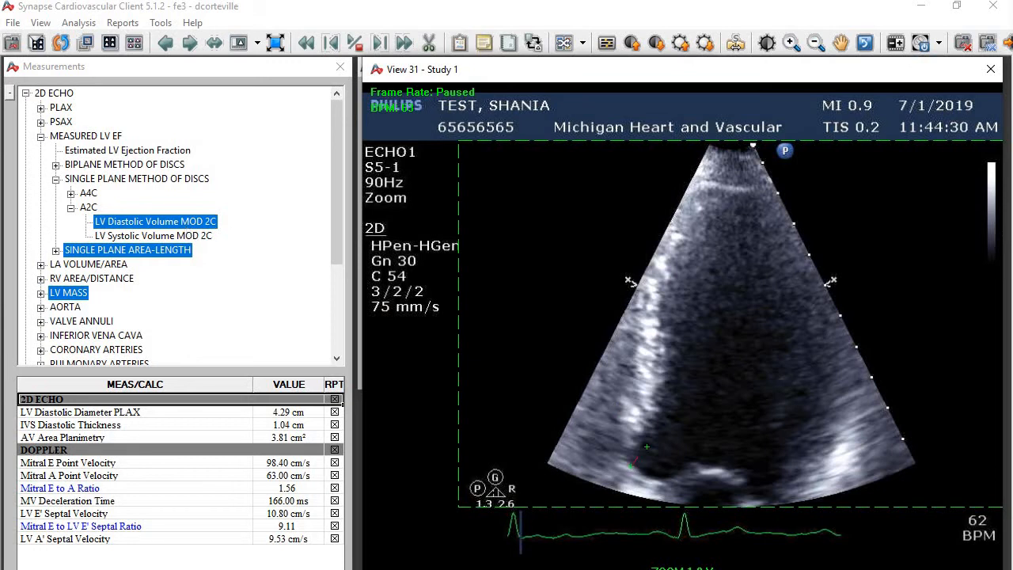
pyautogui.moveTo(681, 239); pyautogui.dragTo(714, 203)
pyautogui.moveTo(816, 284)
pyautogui.mouseDown()
pyautogui.moveTo(823, 373)
pyautogui.moveTo(811, 452)
pyautogui.moveTo(778, 505)
pyautogui.mouseUp()
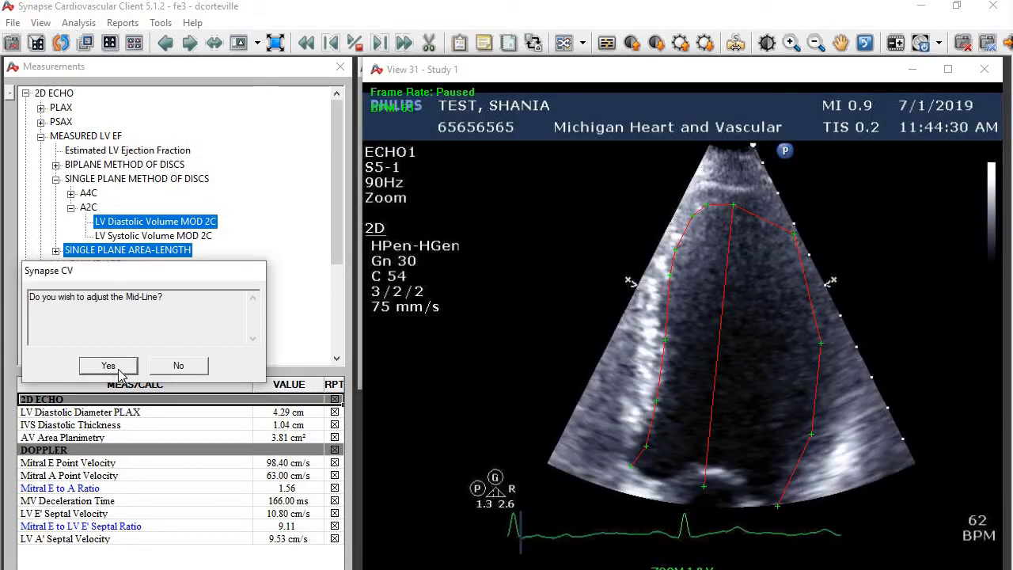
pyautogui.click(183, 365)
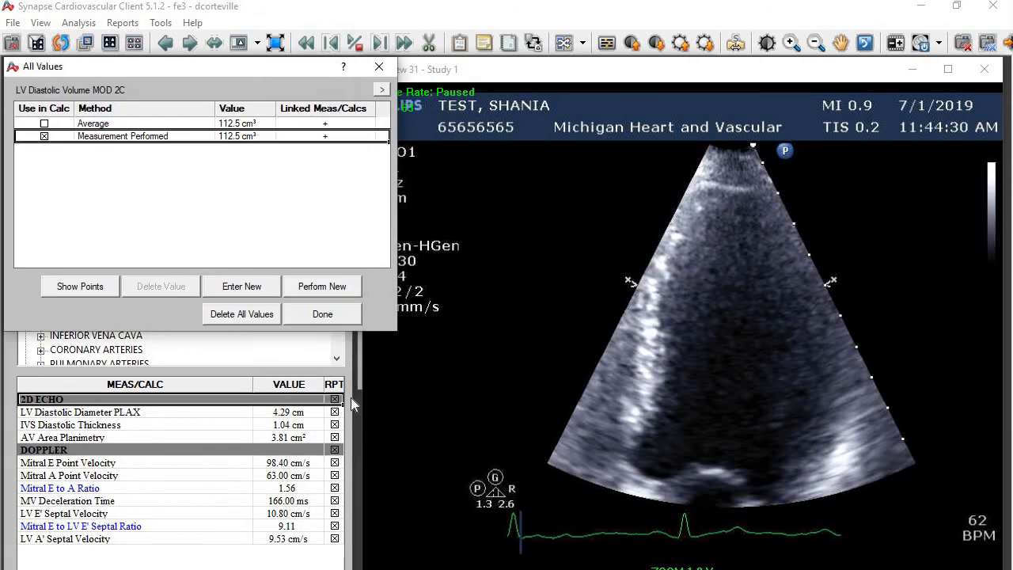
pyautogui.click(322, 314)
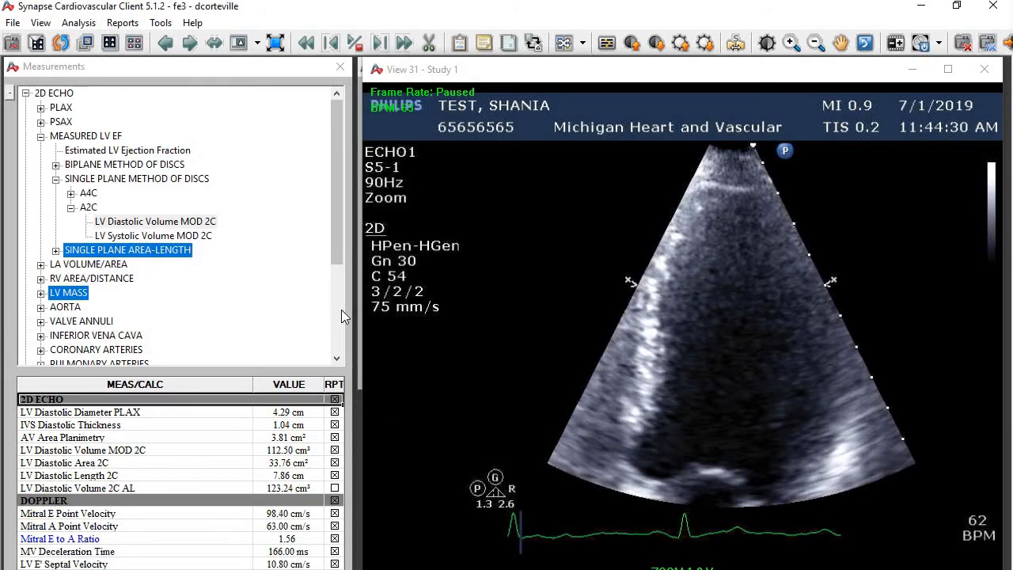
# - Record the LV Systolic Volume MOD 2C by tracing the left ventricular border on a systolic frame, keeping the mid-line without adjustment
pyautogui.click(187, 237)
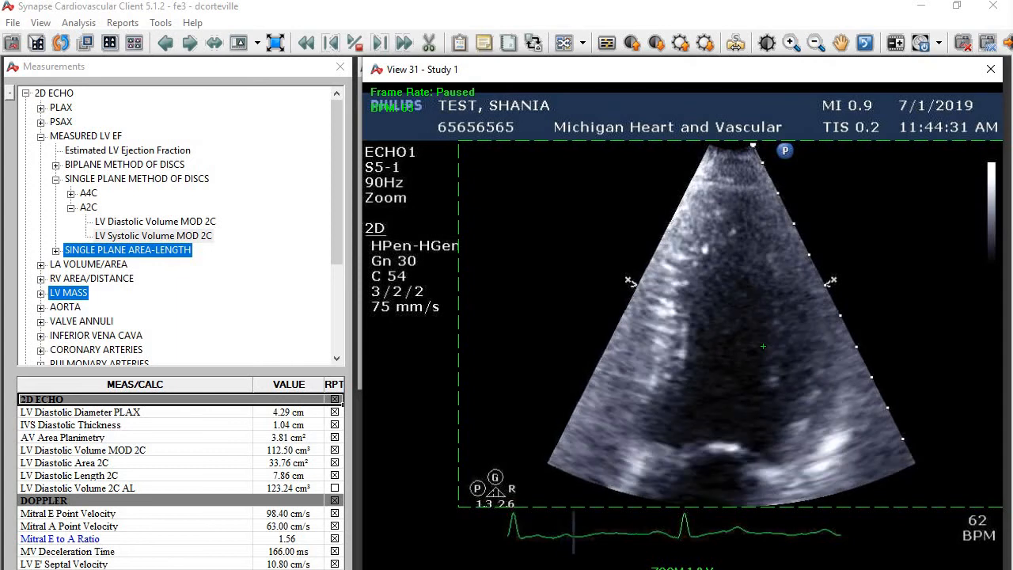
pyautogui.click(653, 437)
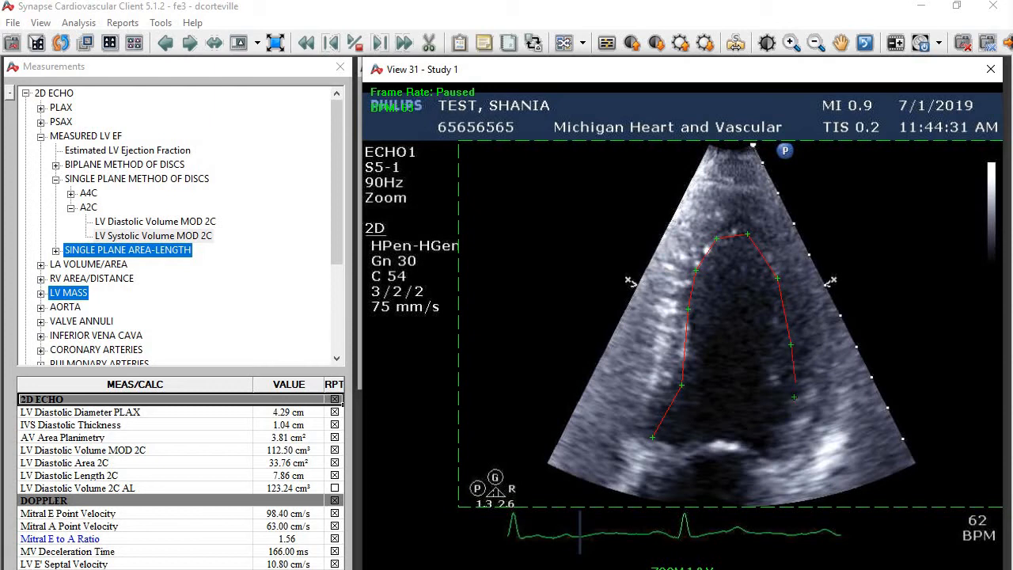
pyautogui.click(795, 397)
pyautogui.doubleClick(772, 460)
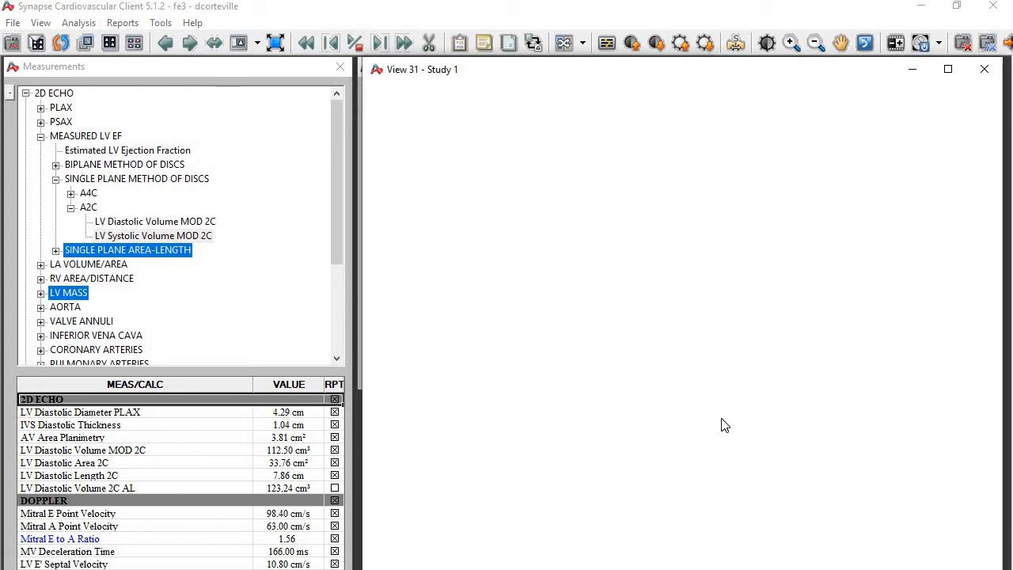
pyautogui.click(178, 366)
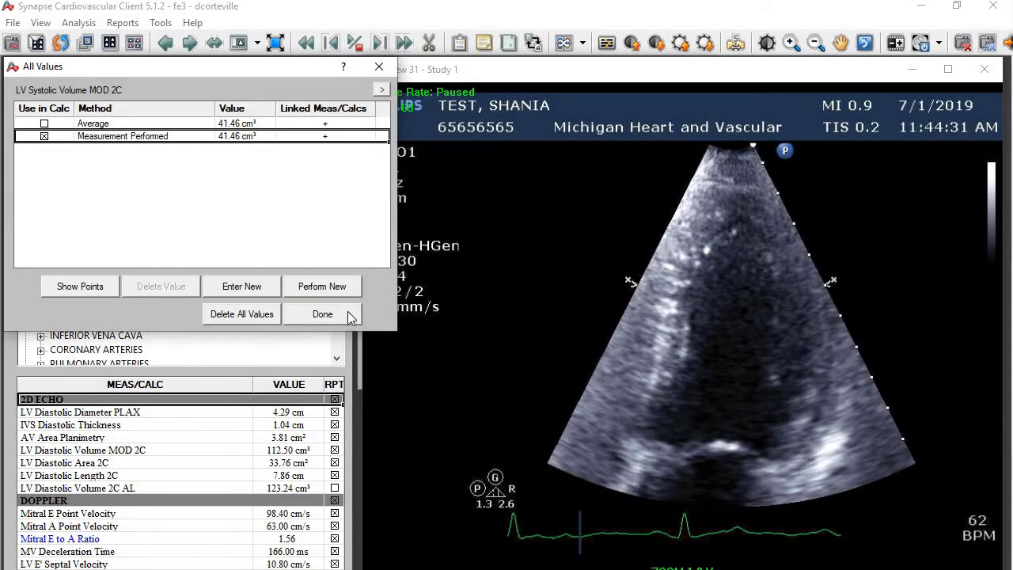
pyautogui.click(347, 312)
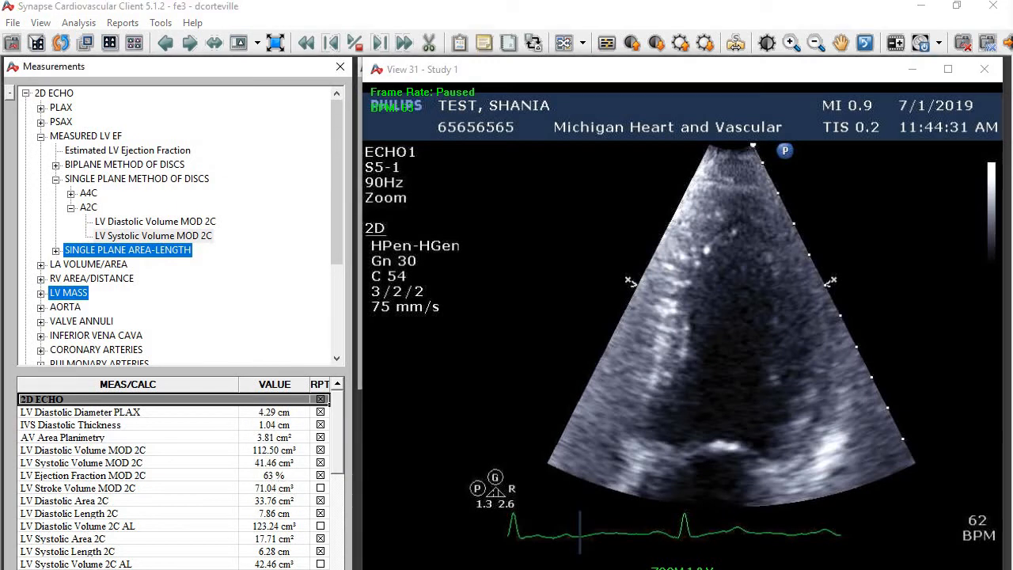
# - Close the measurement list, view the Serial Studies available for comparison with this patient, and close that window
pyautogui.moveTo(1012, 39); pyautogui.dragTo(1012, 16)
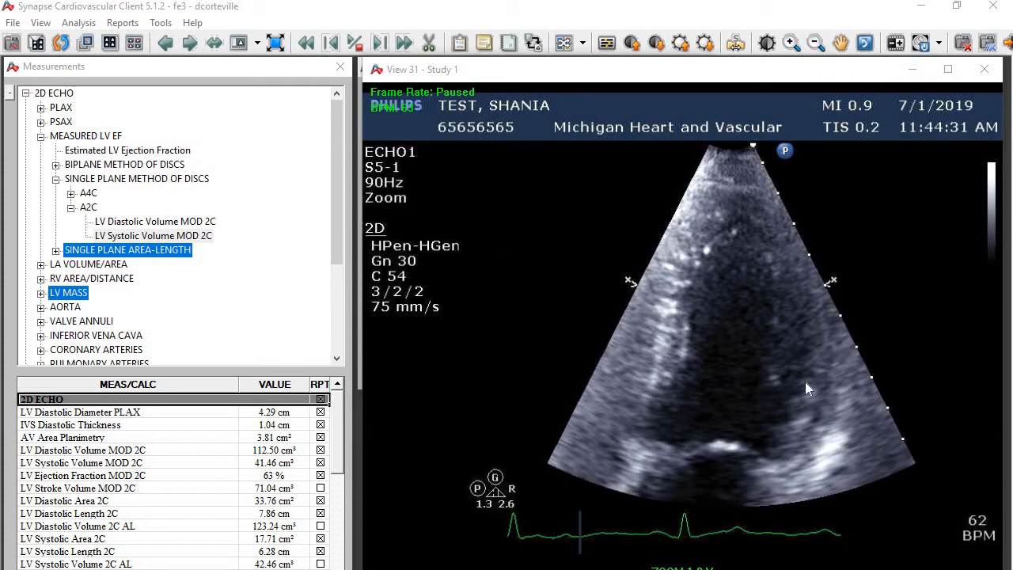
pyautogui.click(341, 68)
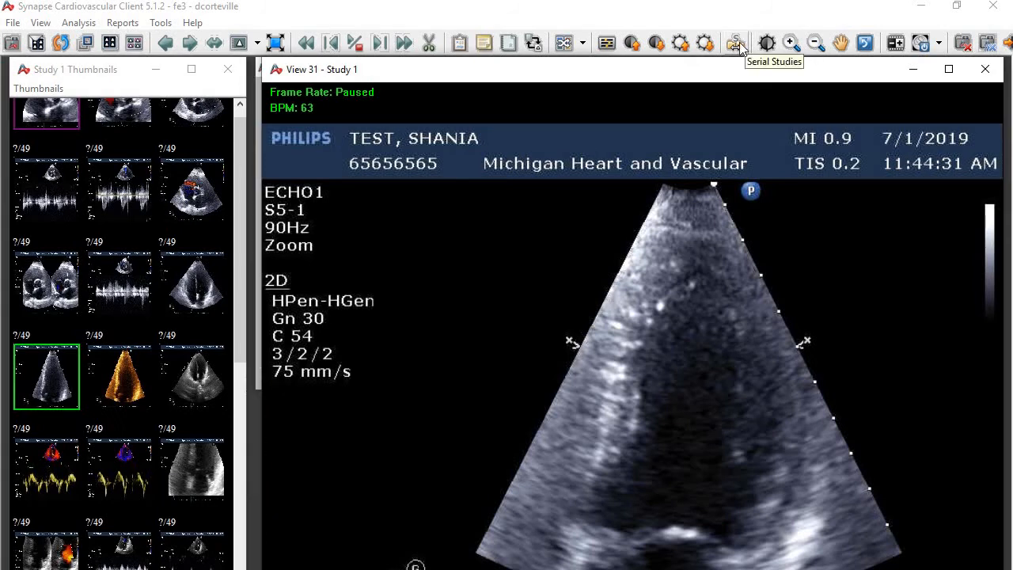
pyautogui.click(736, 45)
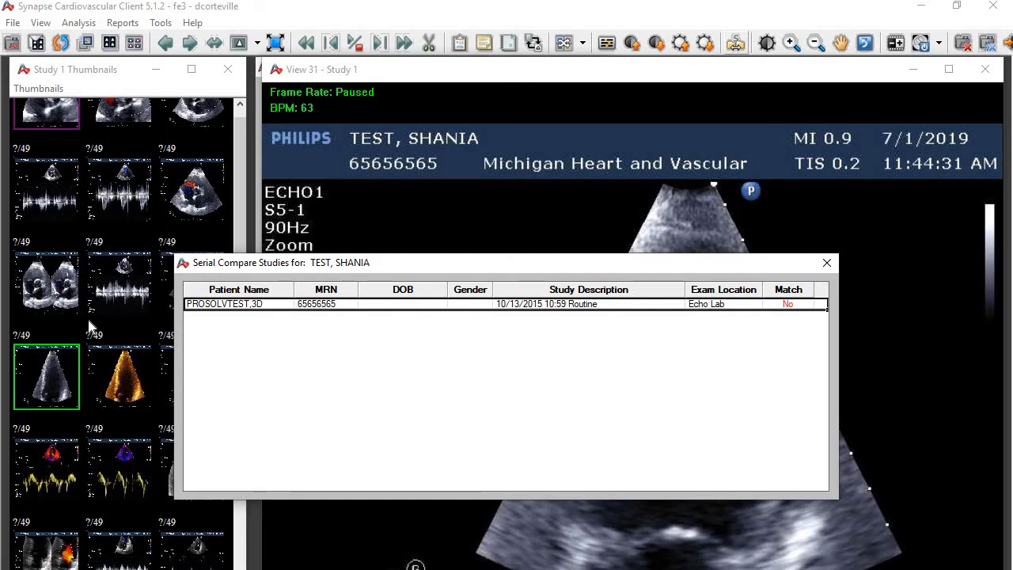
pyautogui.click(827, 264)
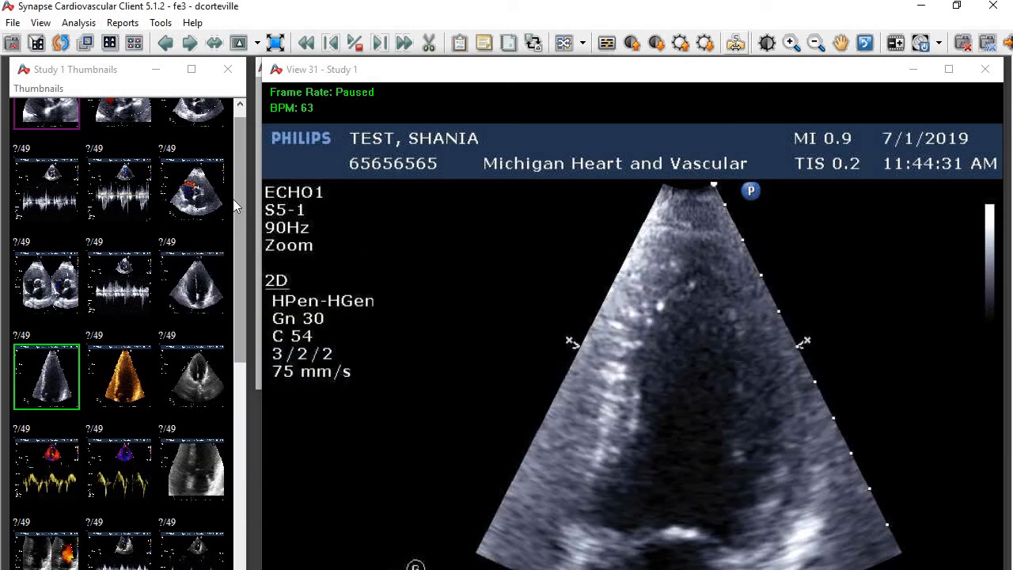
pyautogui.click(240, 296)
pyautogui.moveTo(238, 292); pyautogui.dragTo(238, 396)
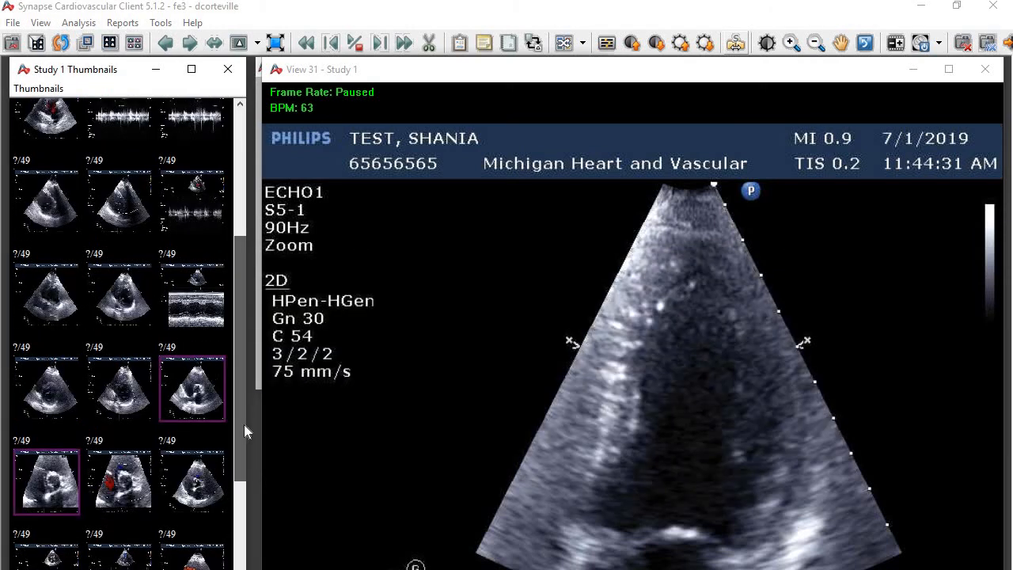
pyautogui.moveTo(255, 273); pyautogui.dragTo(257, 224)
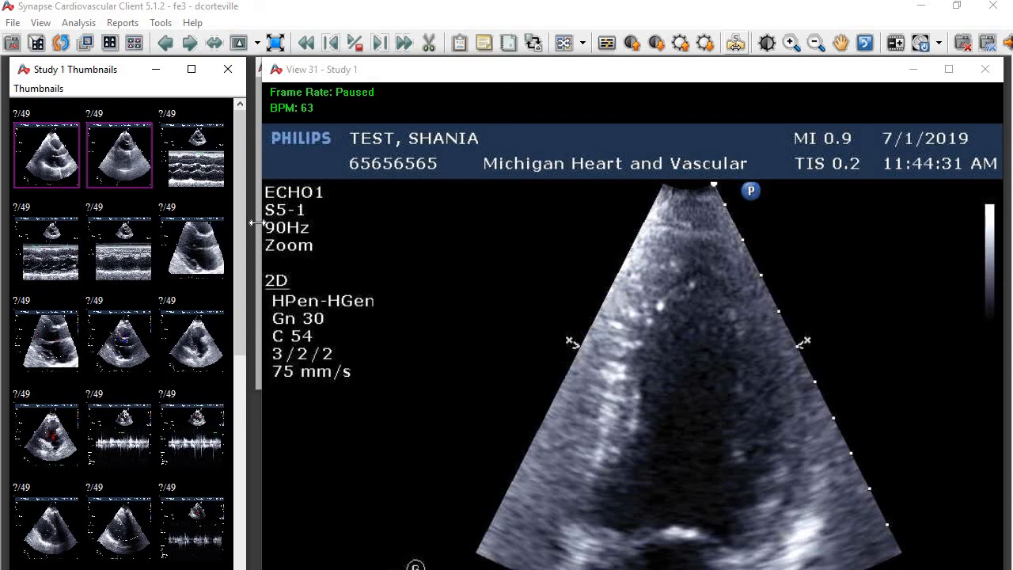
pyautogui.moveTo(242, 335); pyautogui.dragTo(243, 419)
pyautogui.moveTo(241, 263); pyautogui.dragTo(253, 135)
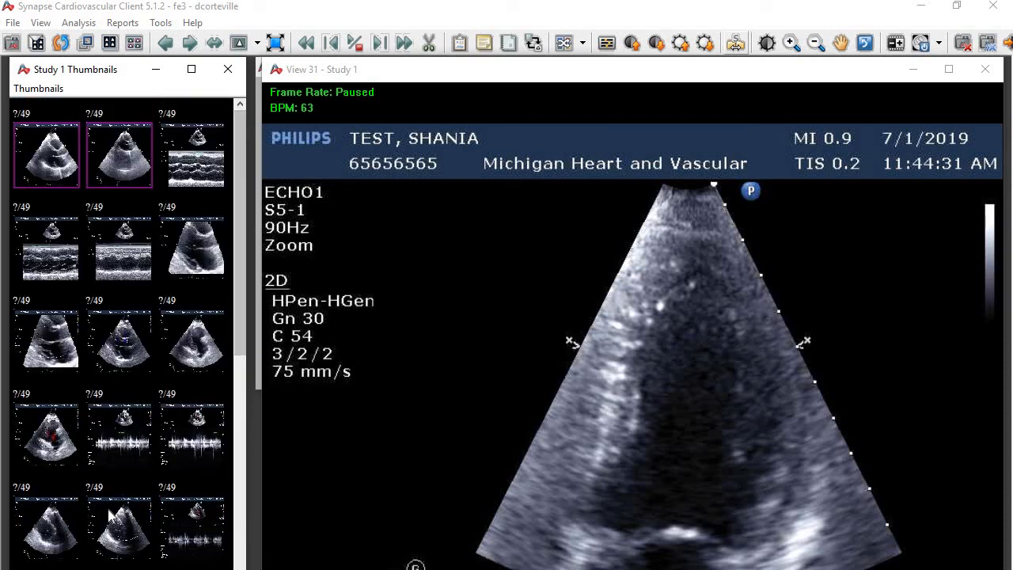